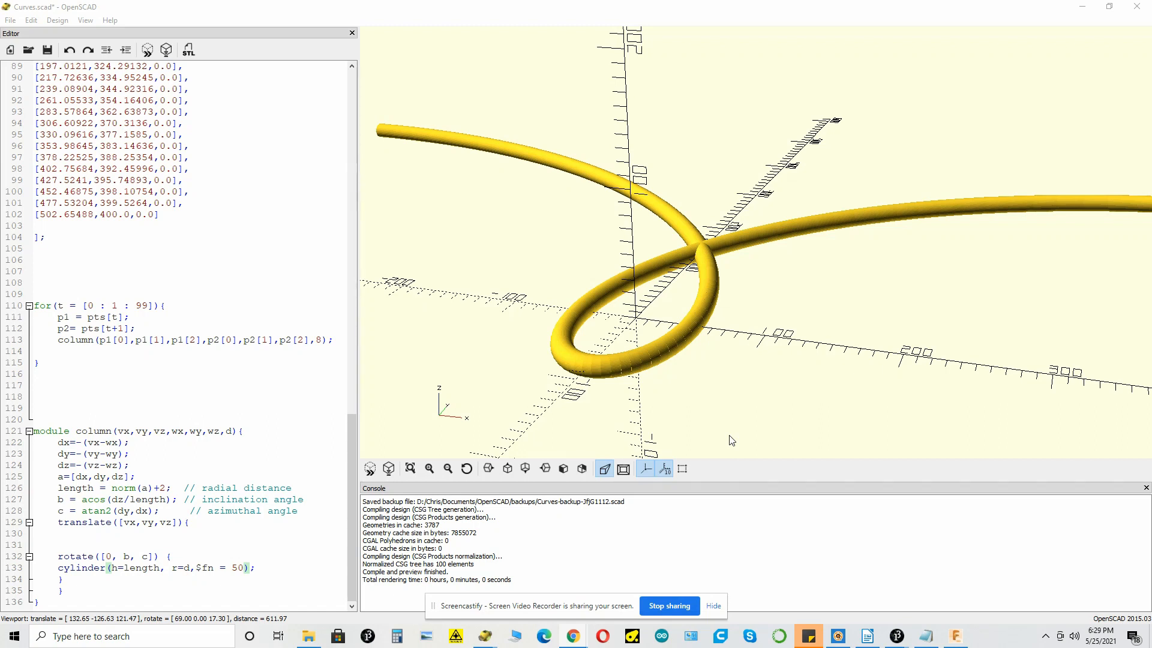
Switch to Fusion 360 to examine the swept coil from several angles, and return to the Curves.scad model in OpenSCAD
left_click(956, 634)
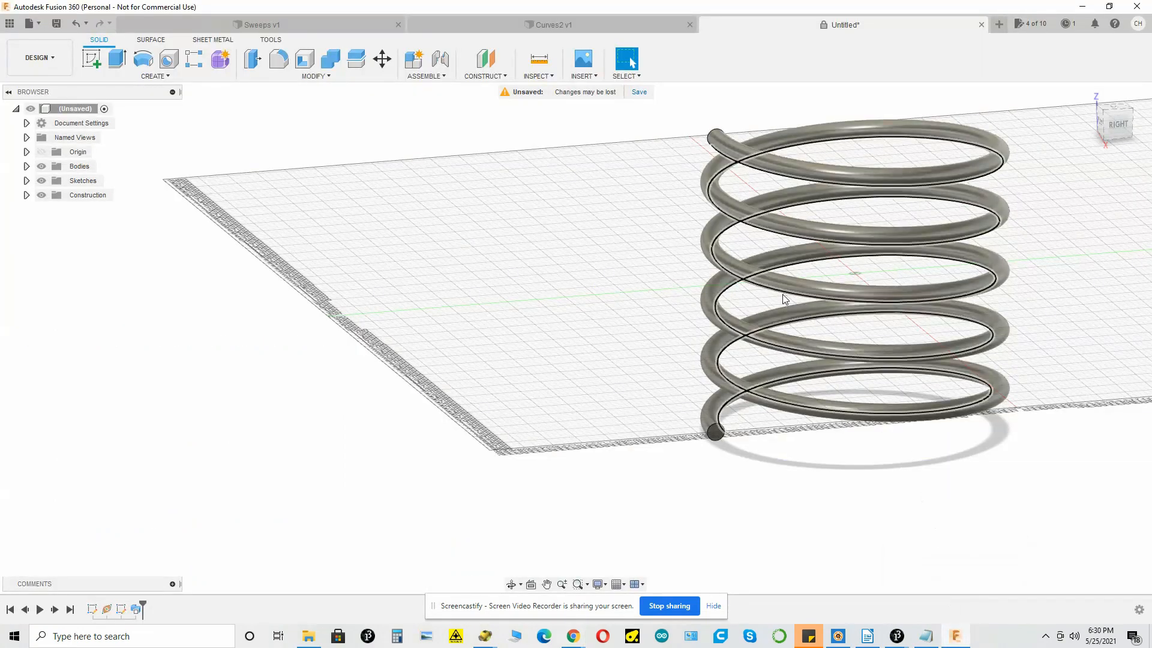
scroll(786, 264, "down", 2)
scroll(791, 234, "up", 3)
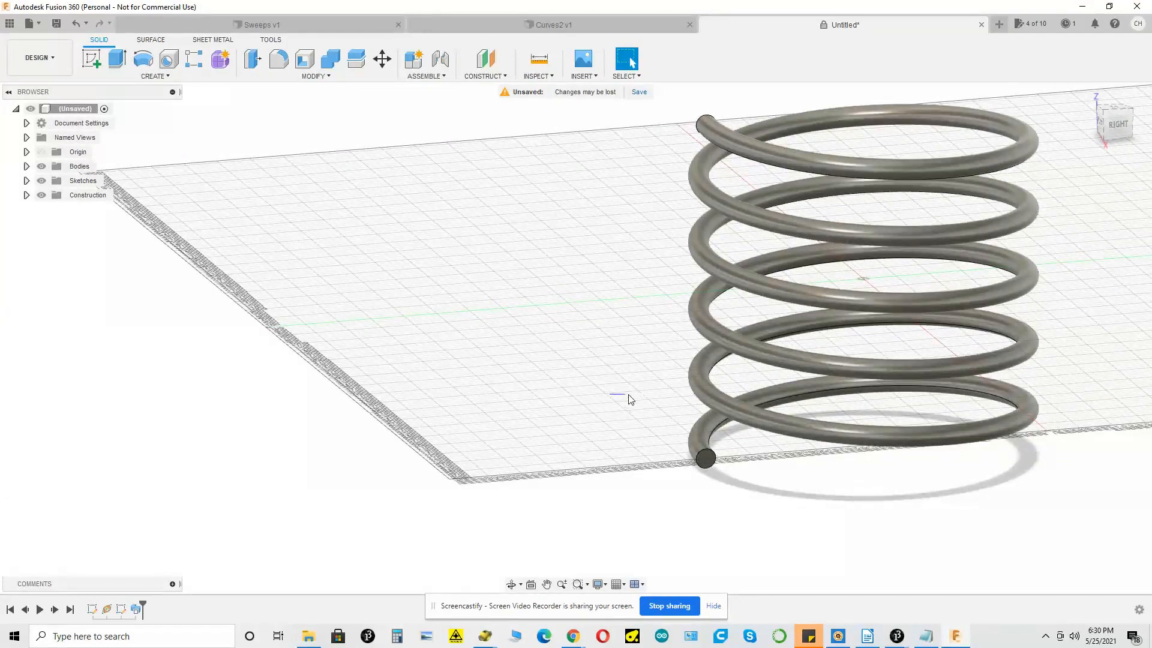
left_click_drag(1114, 119, 1115, 125)
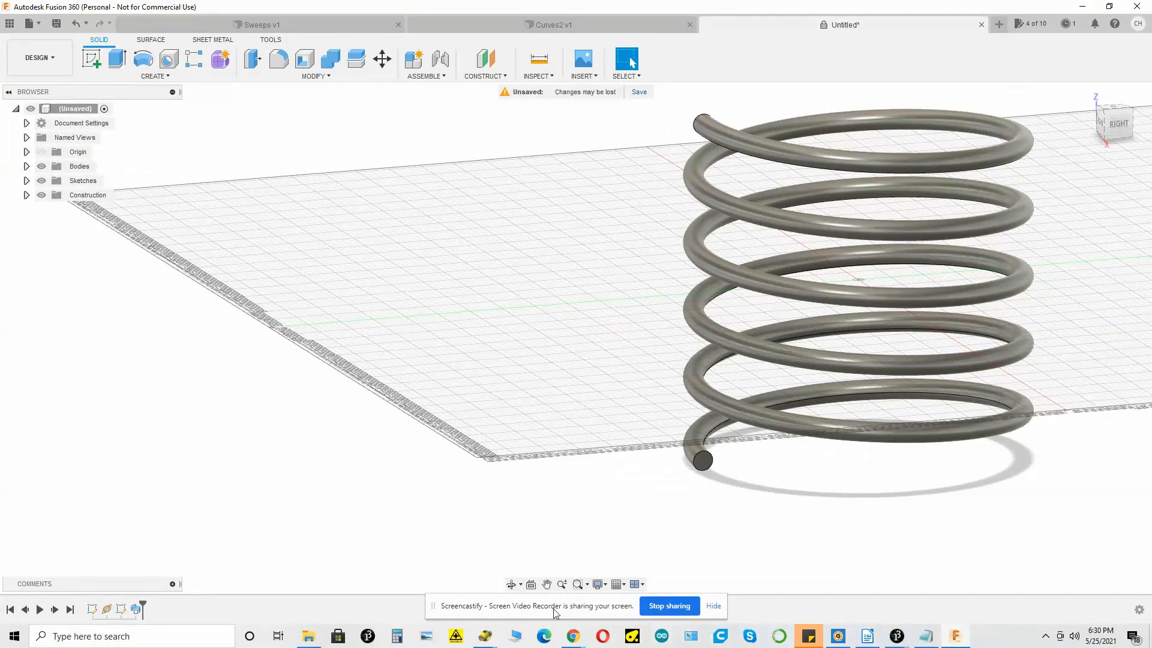
left_click(486, 638)
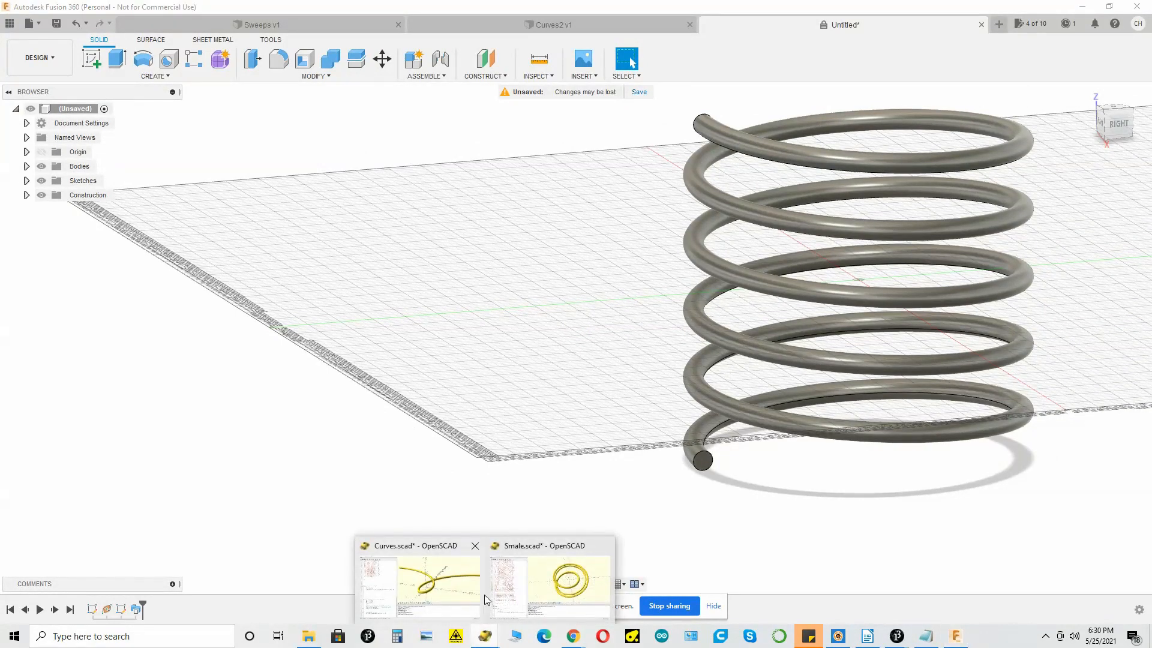
left_click(432, 600)
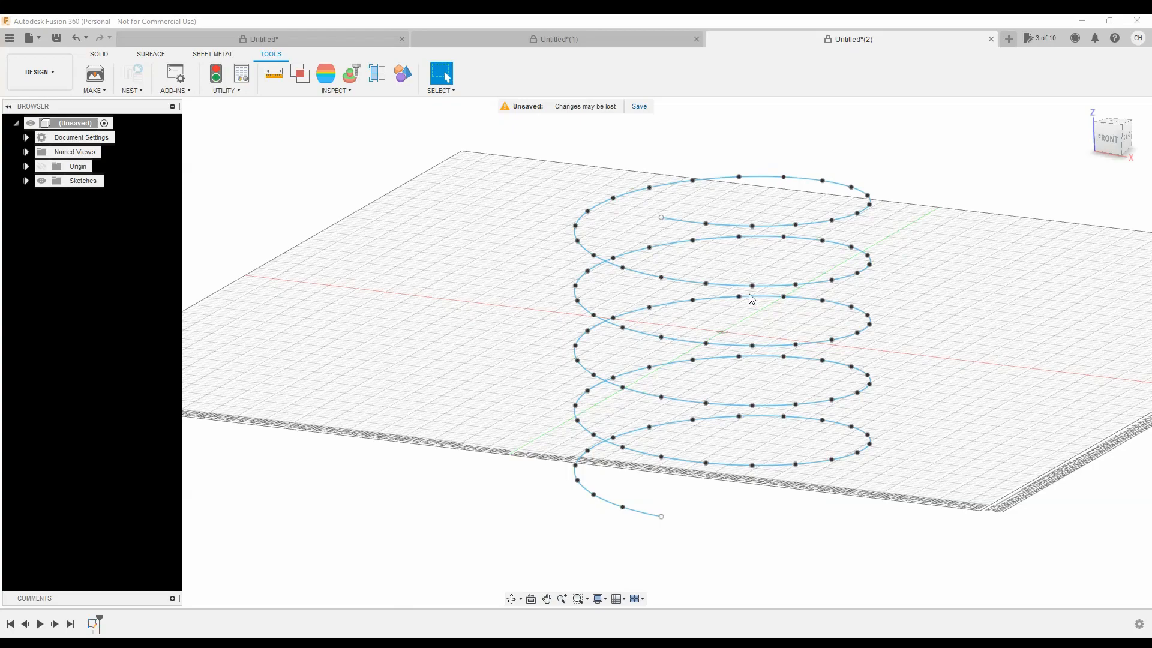
Examine the helix spline, the swept coil and the hollow cylinder with the helical channel in the three open Fusion 360 designs
left_click_drag(1098, 145, 1075, 131)
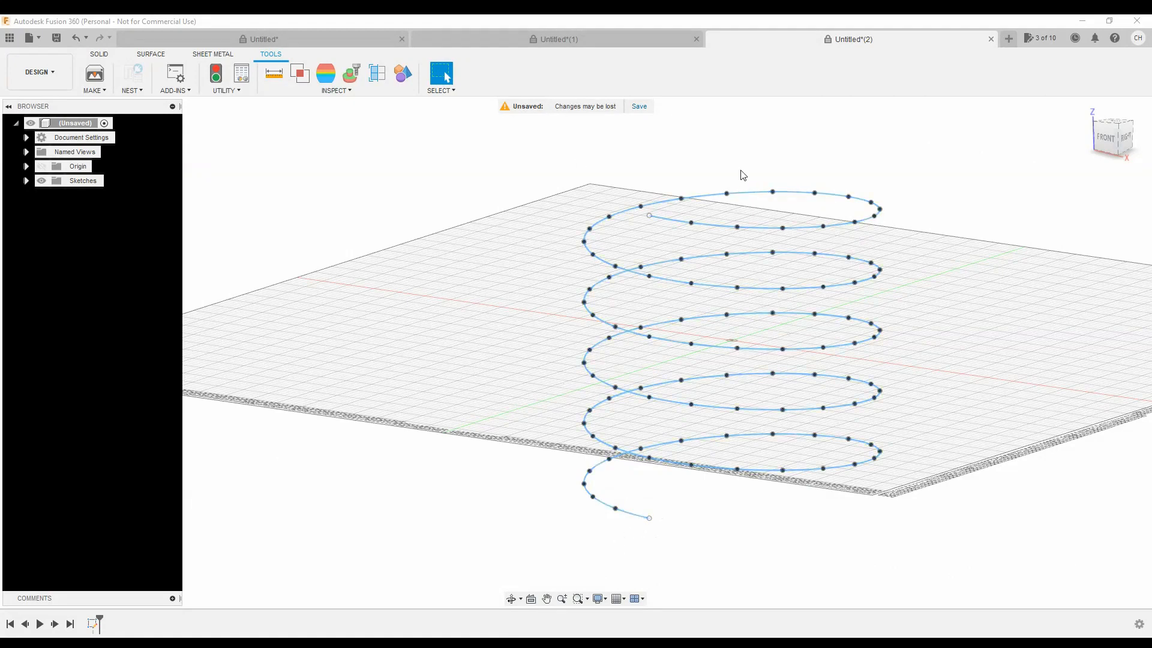
left_click(528, 39)
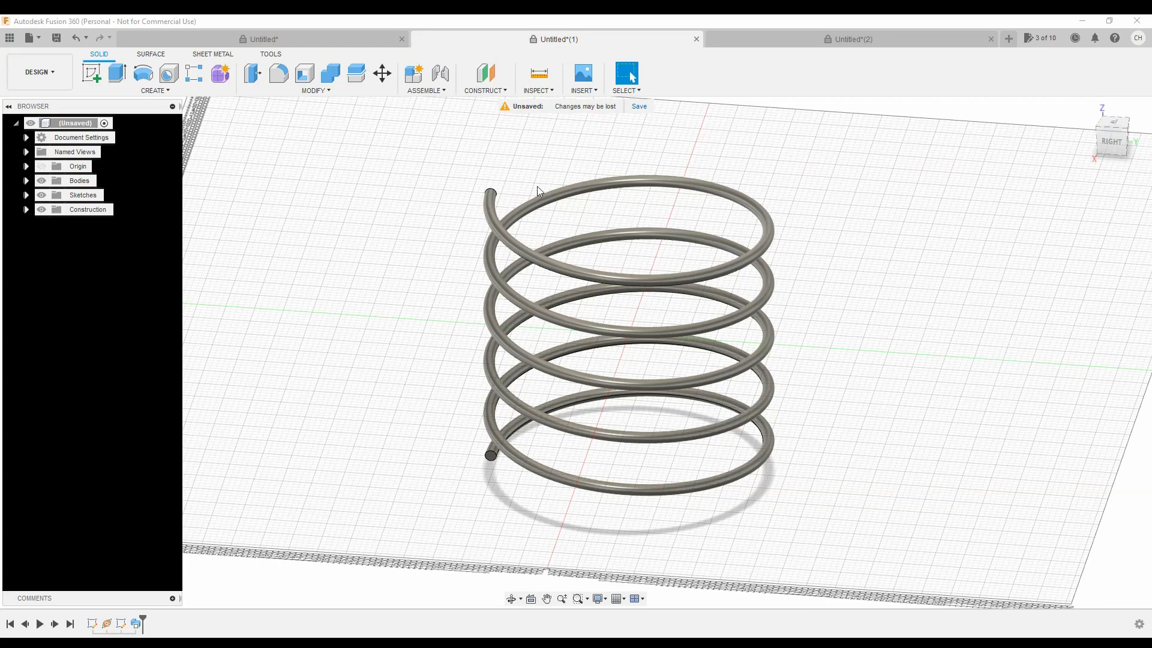
left_click(320, 35)
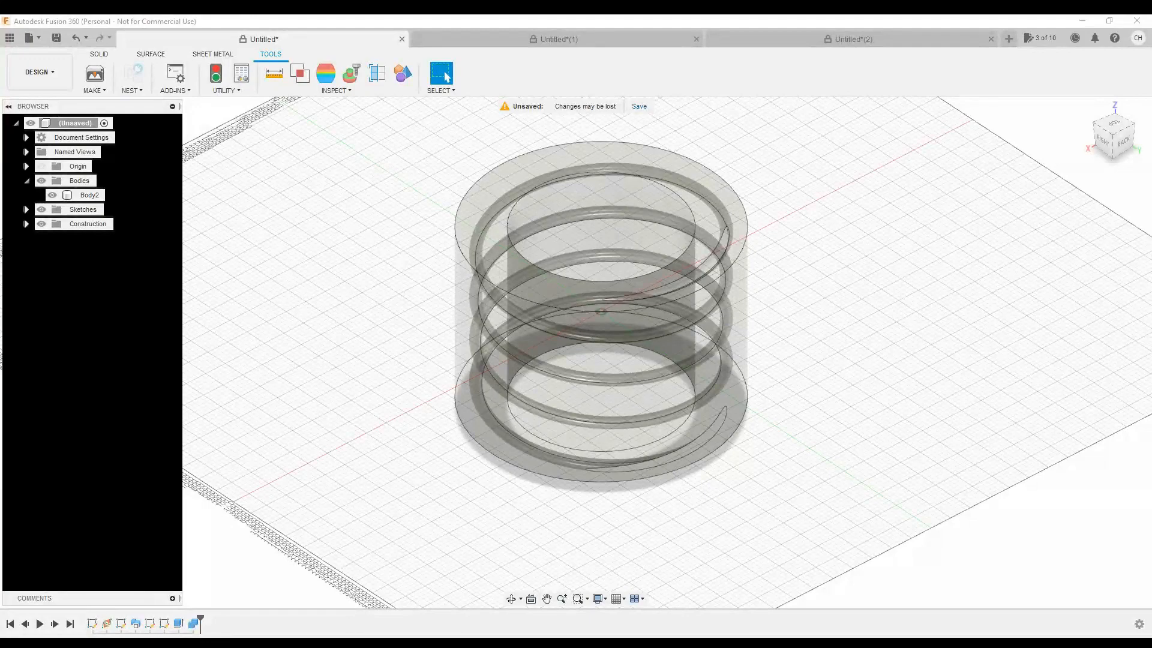
mouse_move(1112, 128)
left_mouse_down()
mouse_move(1118, 179)
mouse_move(1104, 124)
left_mouse_up()
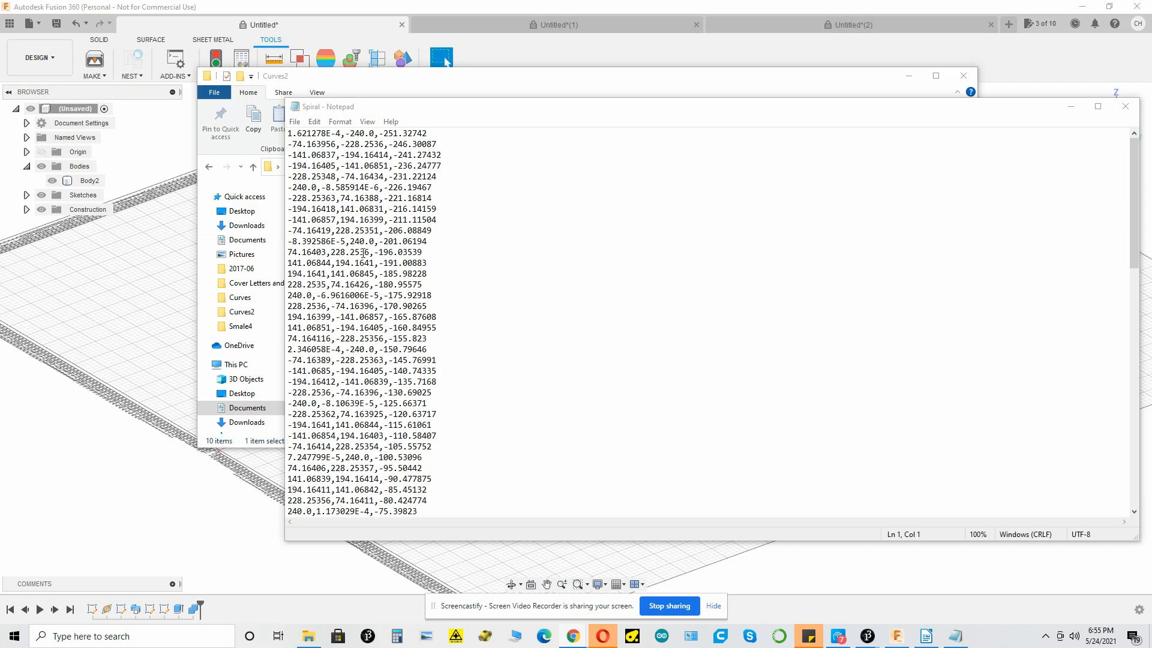
Look through the XYZ point coordinates in the Spiral text file
scroll(353, 402, "down", 2)
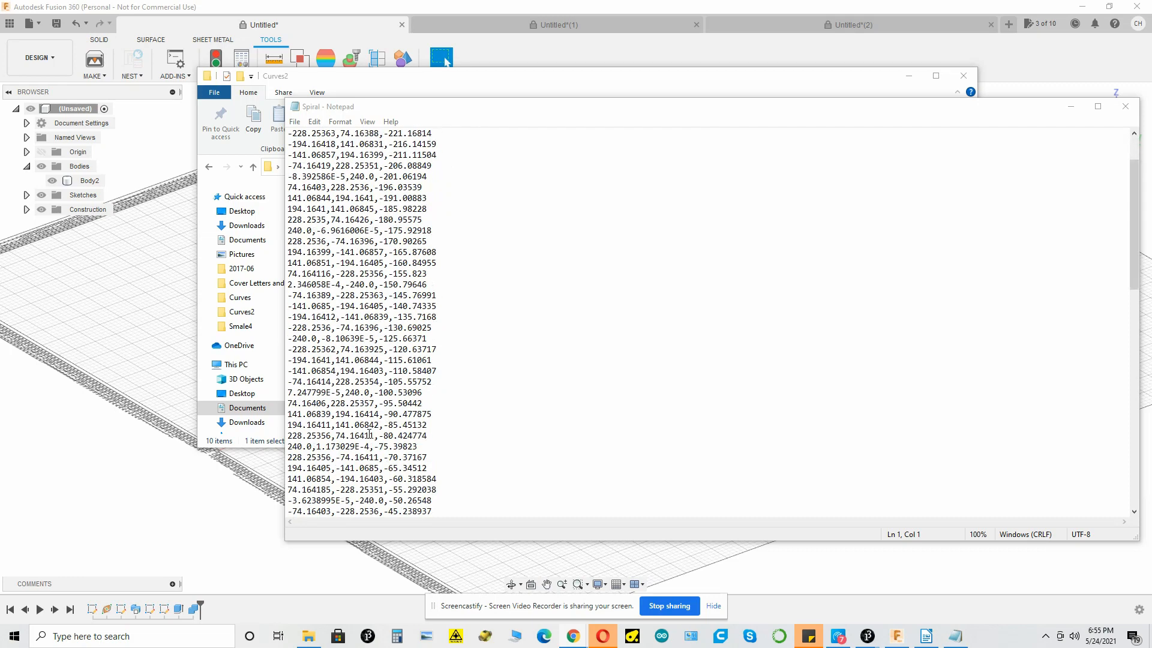
scroll(369, 433, "up", 2)
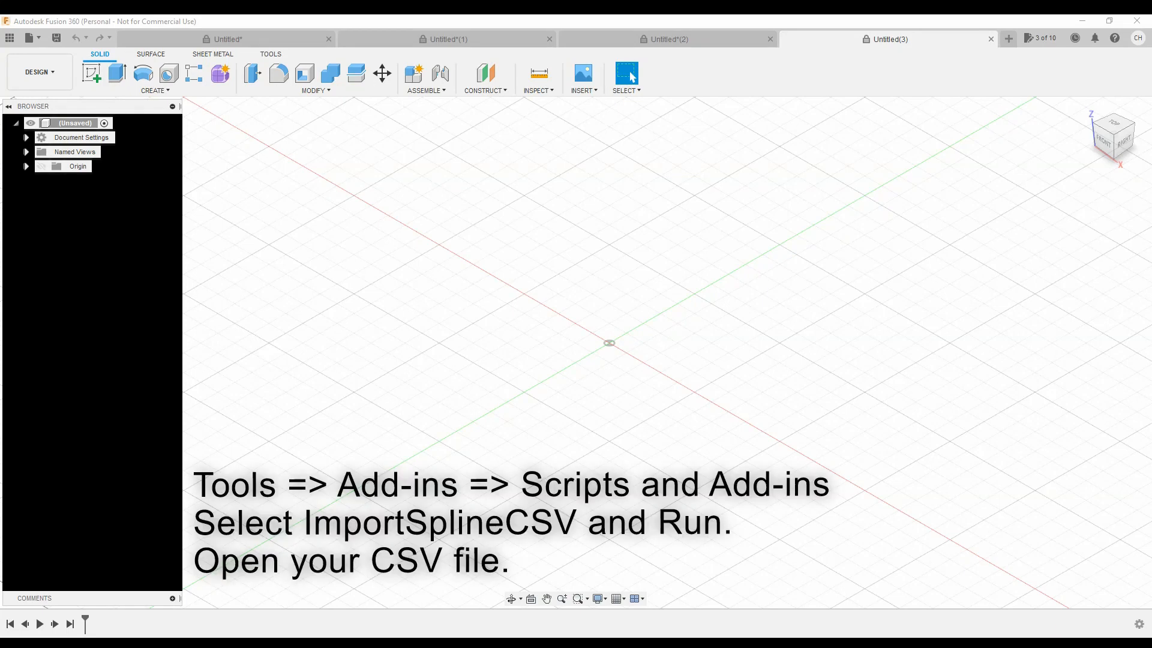
Run the ImportSplineCSV sample script from Scripts and Add-Ins in the empty design
left_click(268, 54)
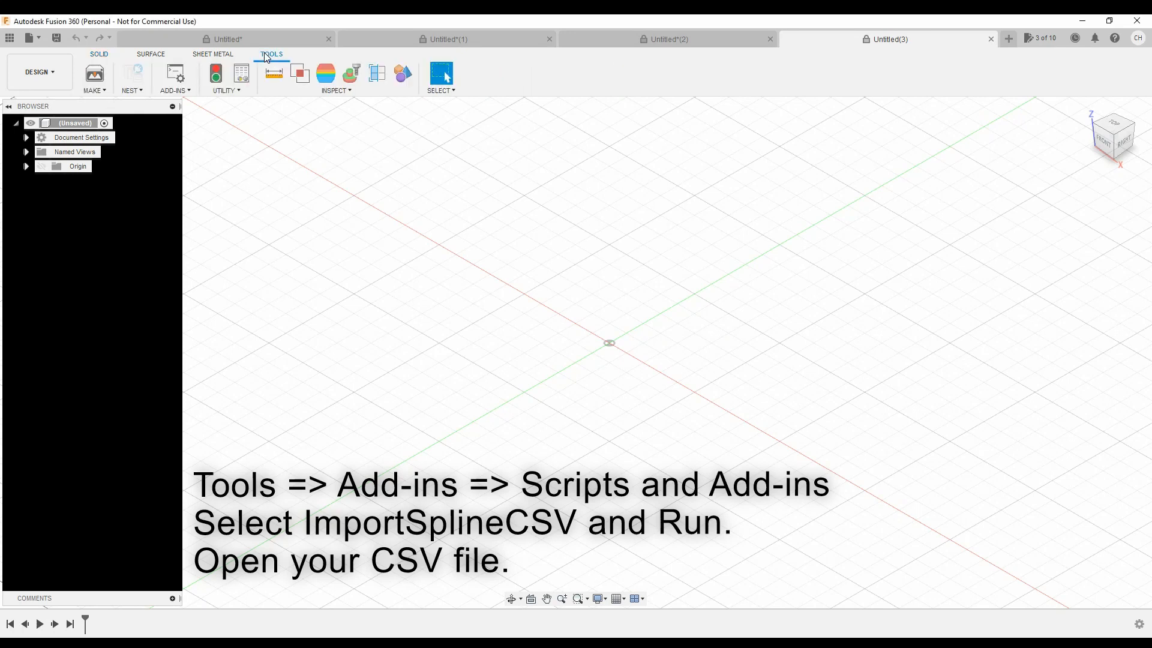
left_click(186, 95)
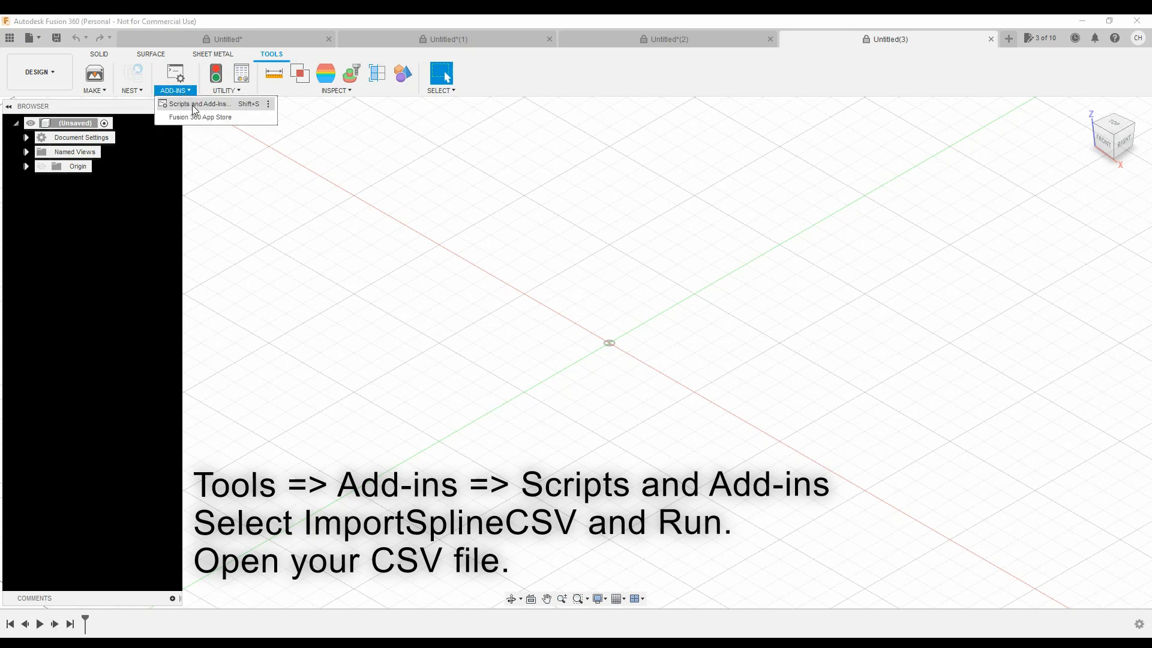
left_click(192, 104)
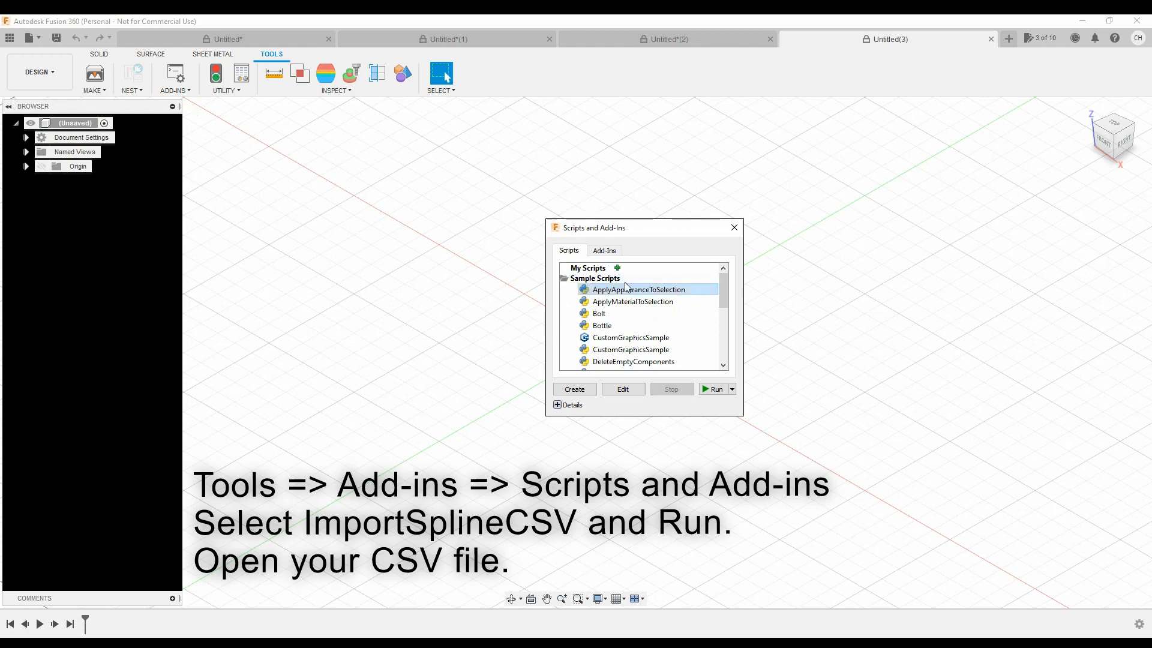
scroll(636, 294, "down", 1)
scroll(649, 303, "down", 1)
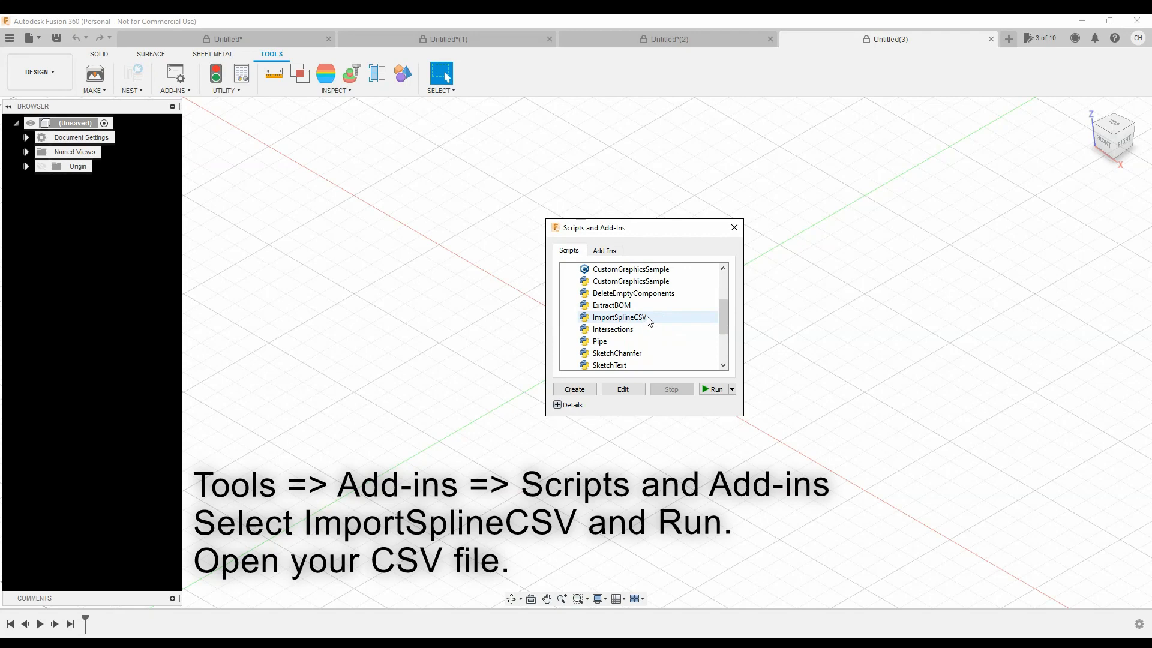
left_click(648, 320)
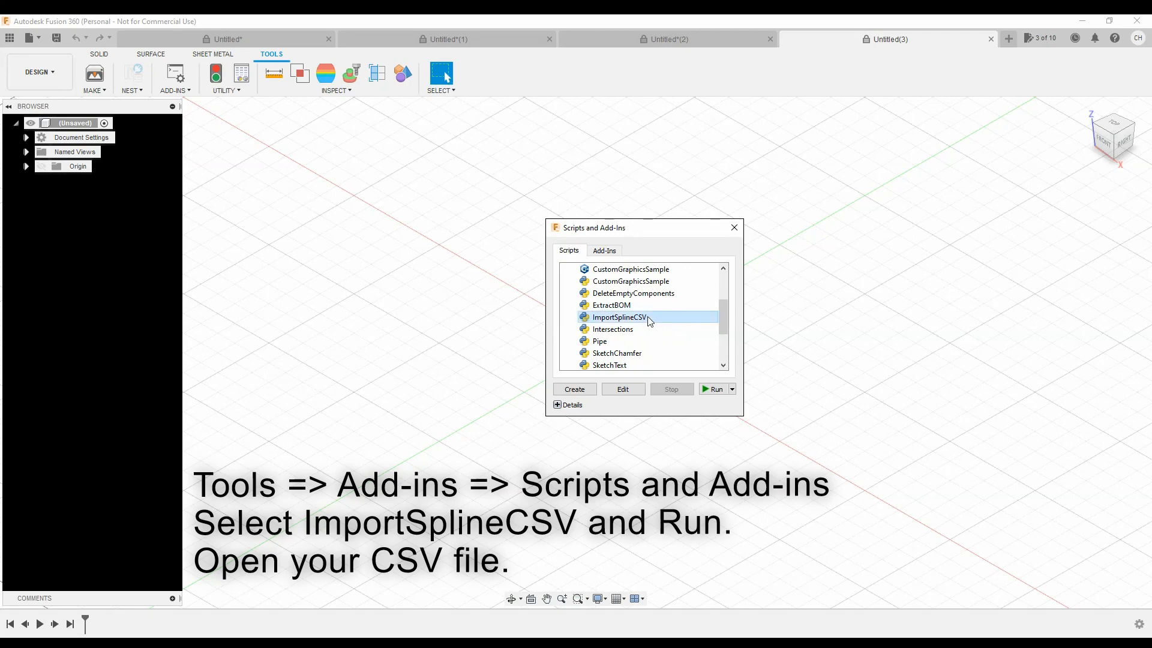
left_click(719, 393)
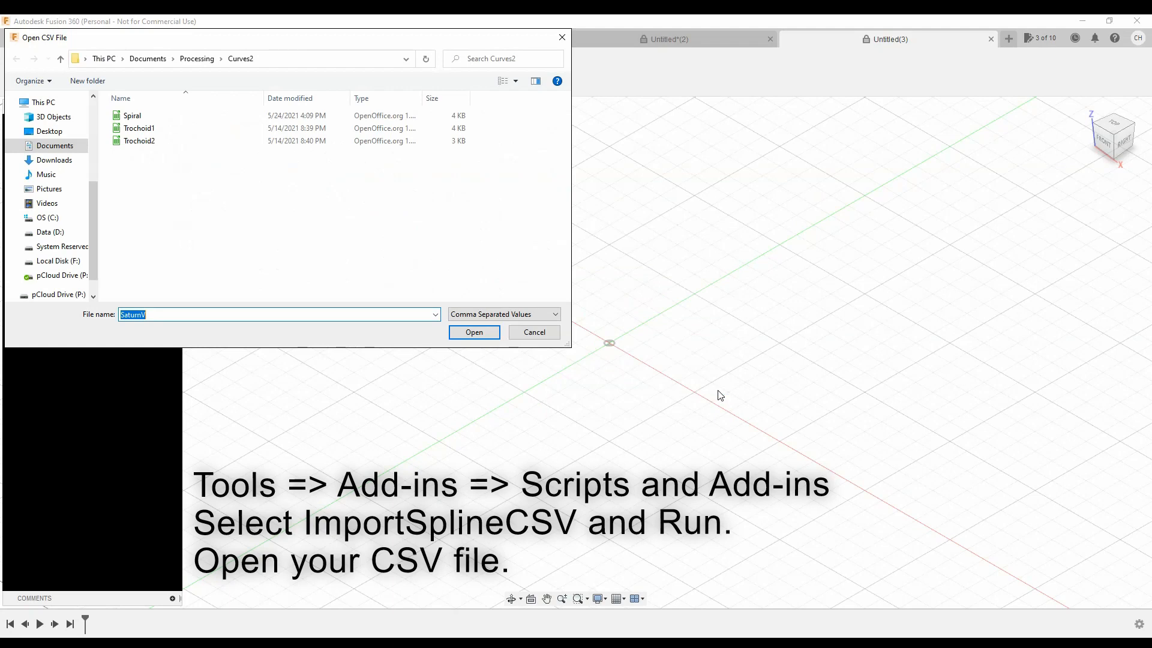
Import the Spiral CSV file from the Curves2 folder as a spline and view the whole helix
left_click(135, 120)
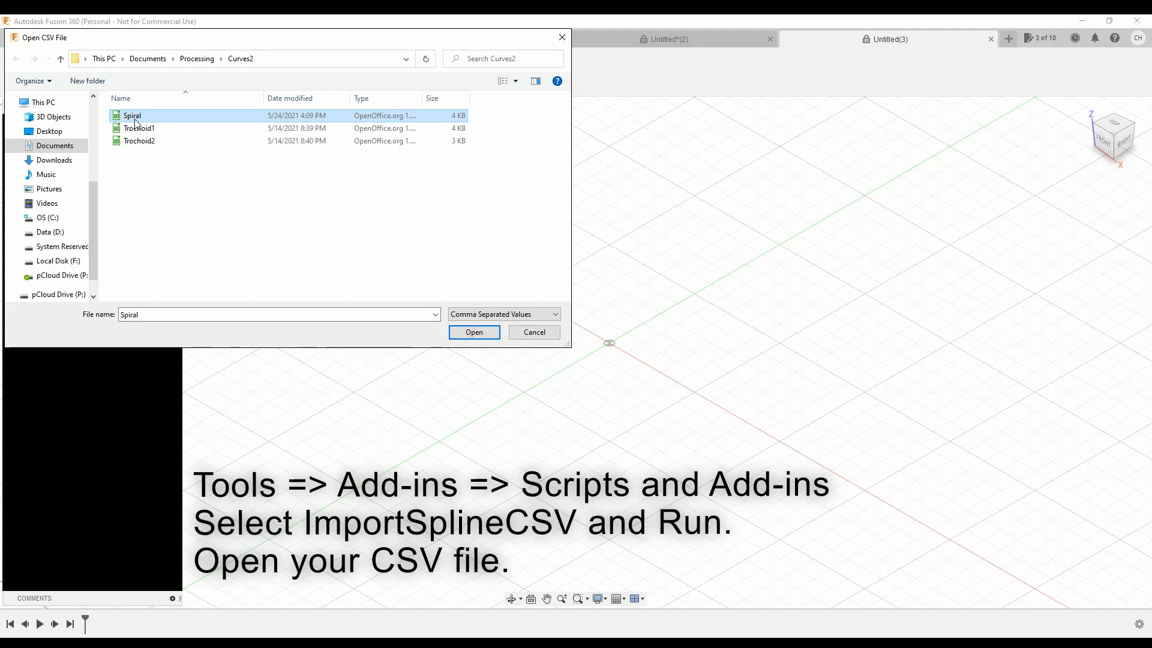
left_click(489, 335)
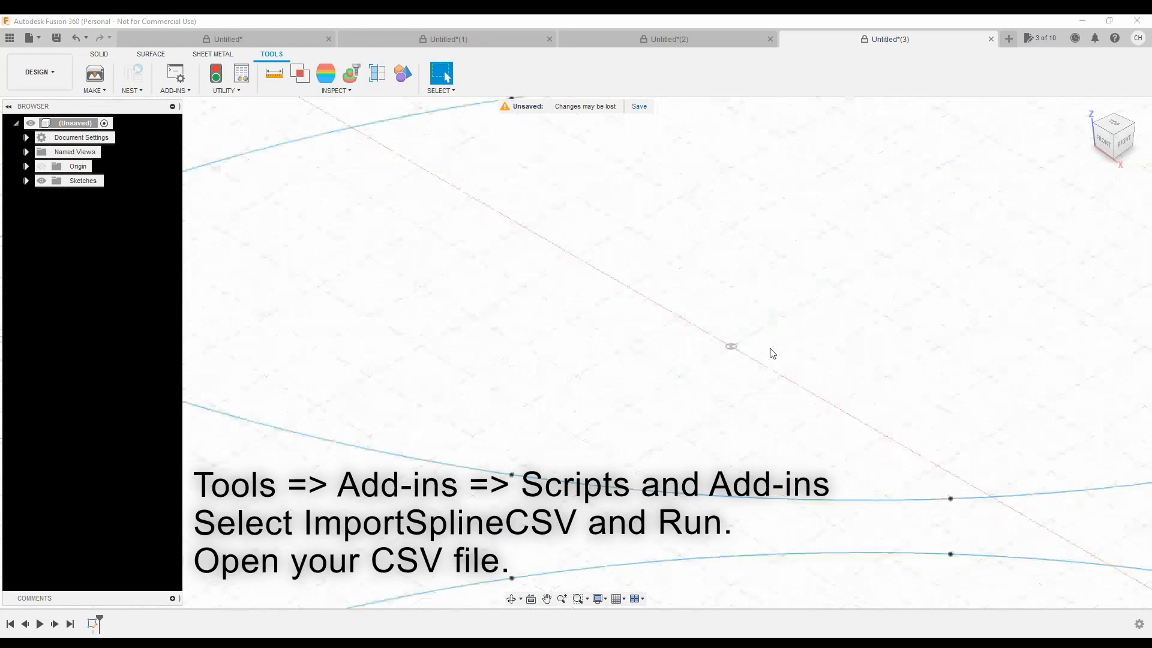
scroll(774, 353, "down", 5)
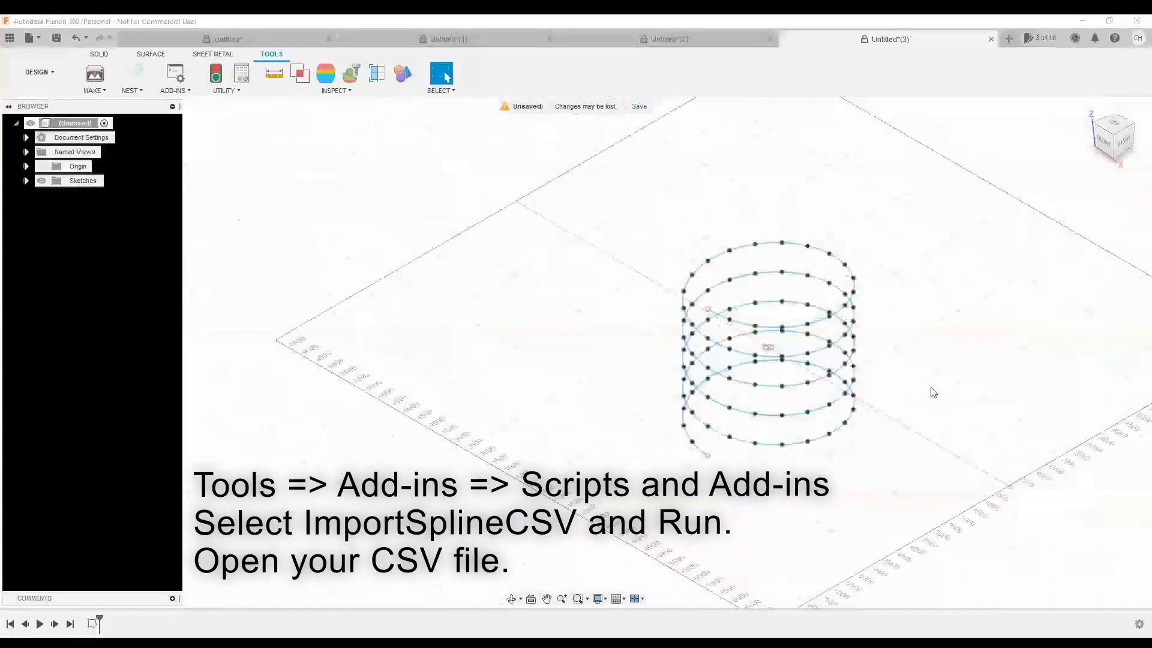
mouse_move(1120, 127)
left_mouse_down()
mouse_move(1115, 113)
mouse_move(1117, 128)
left_mouse_up()
scroll(834, 204, "down", 2)
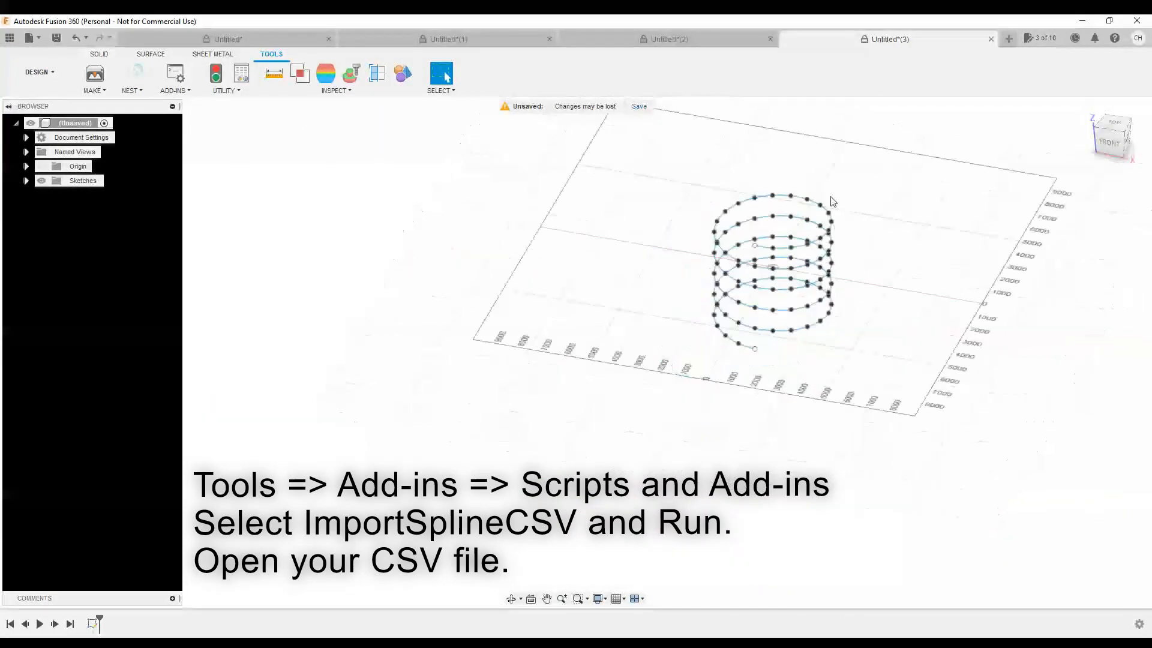
scroll(834, 204, "up", 5)
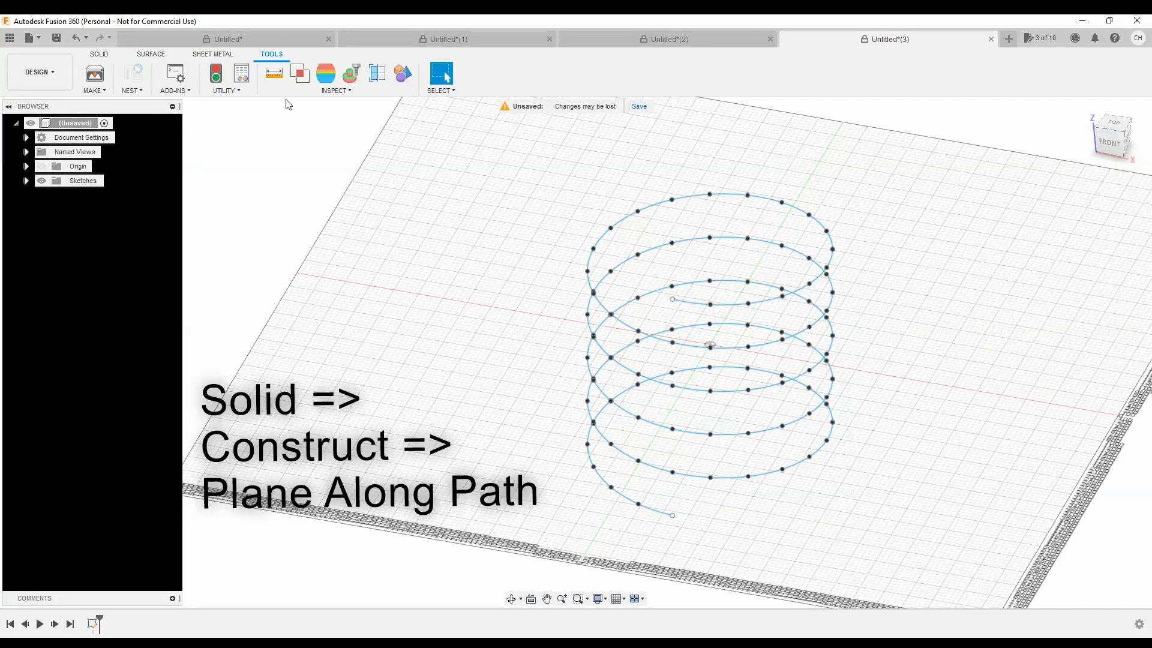
Construct a Plane Along Path on the helix spline at its lower end, with a proportional distance of 0
left_click(104, 55)
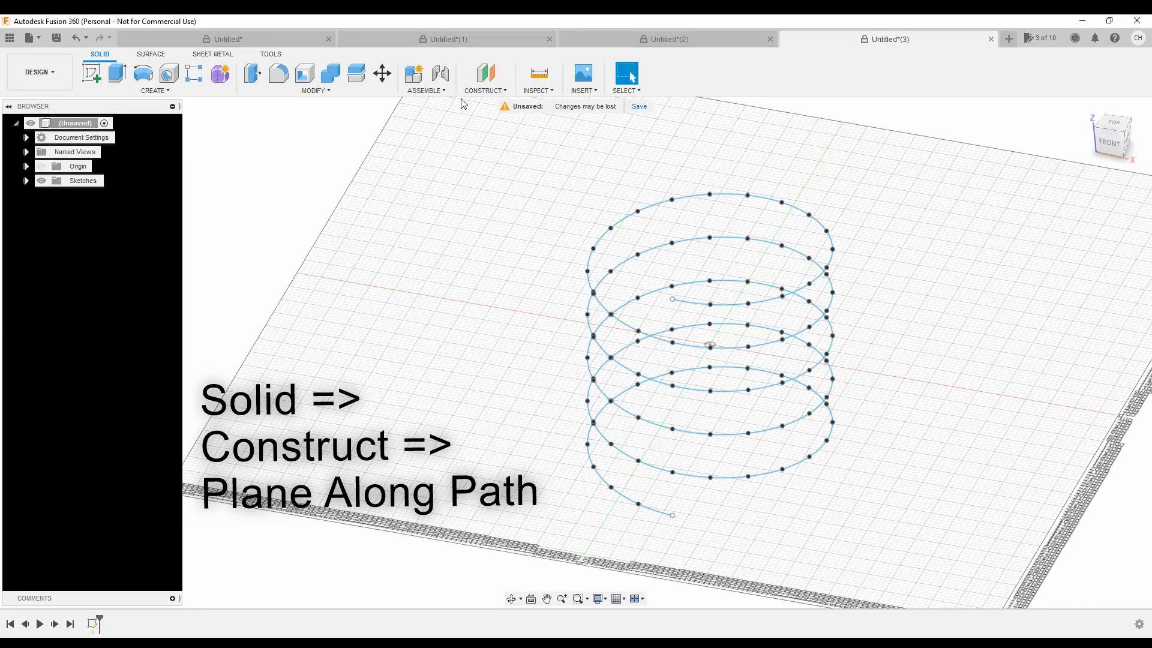
left_click(496, 92)
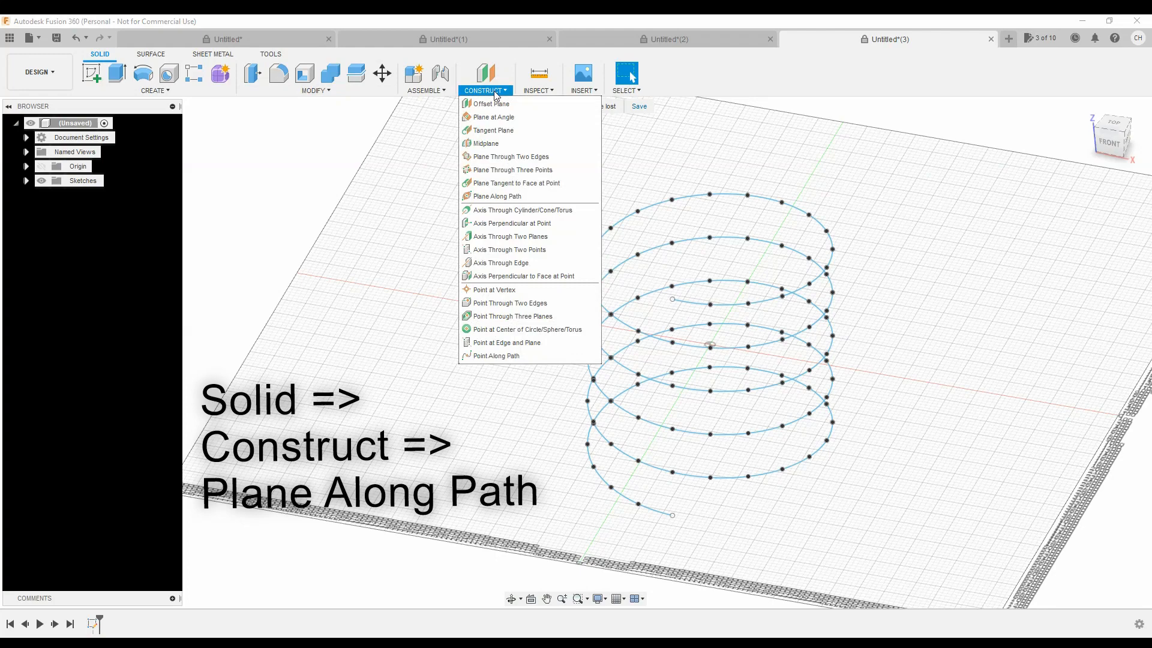
left_click(498, 196)
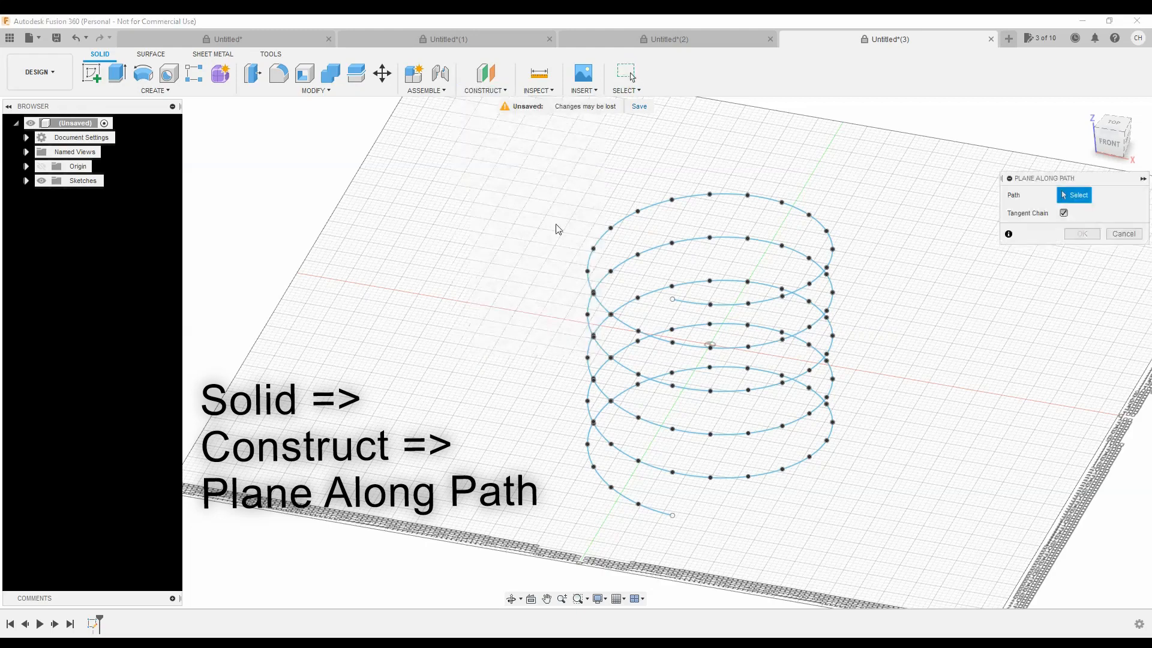
left_click(675, 517)
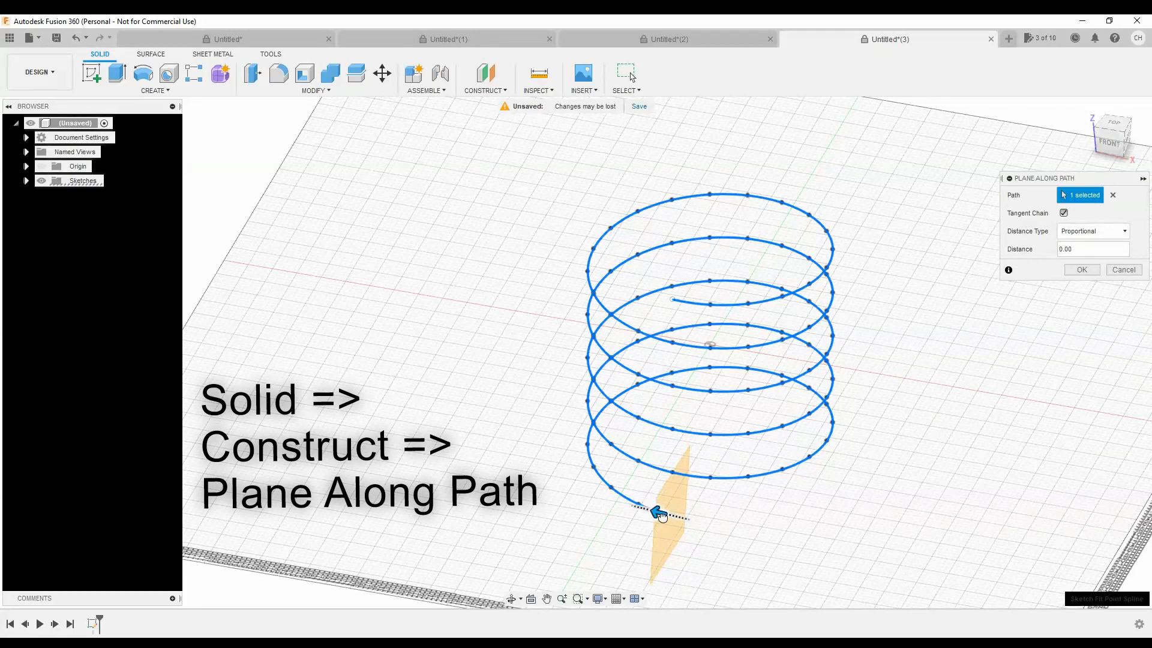
left_click_drag(662, 516, 654, 514)
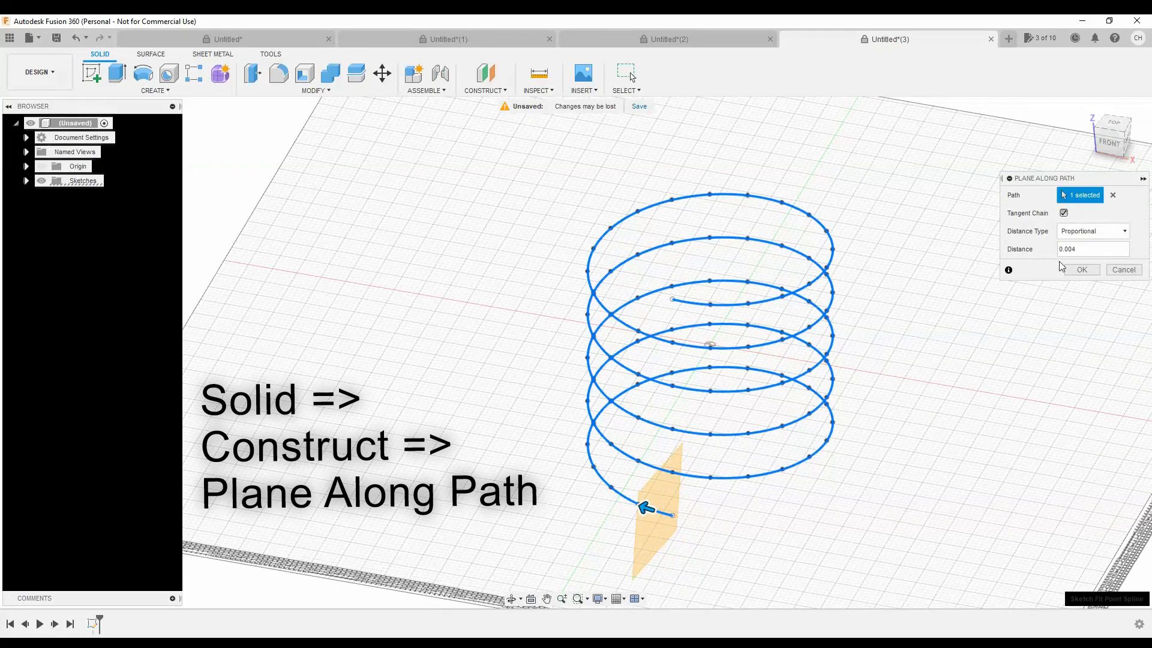
left_click_drag(1081, 248, 1055, 257)
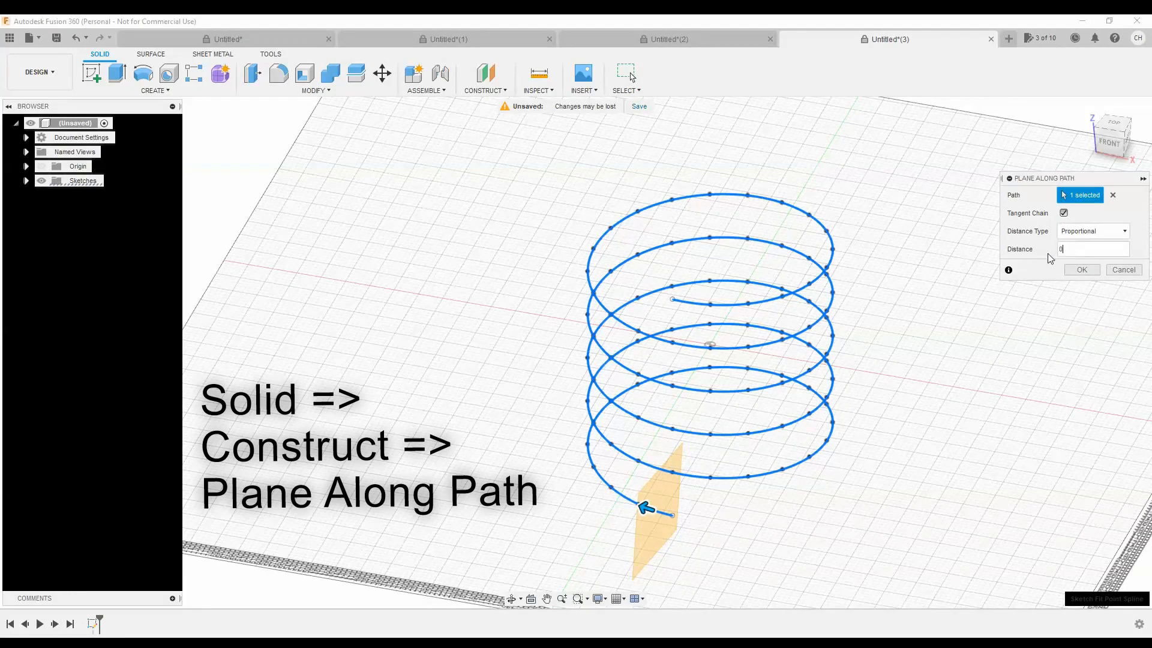
key("Return")
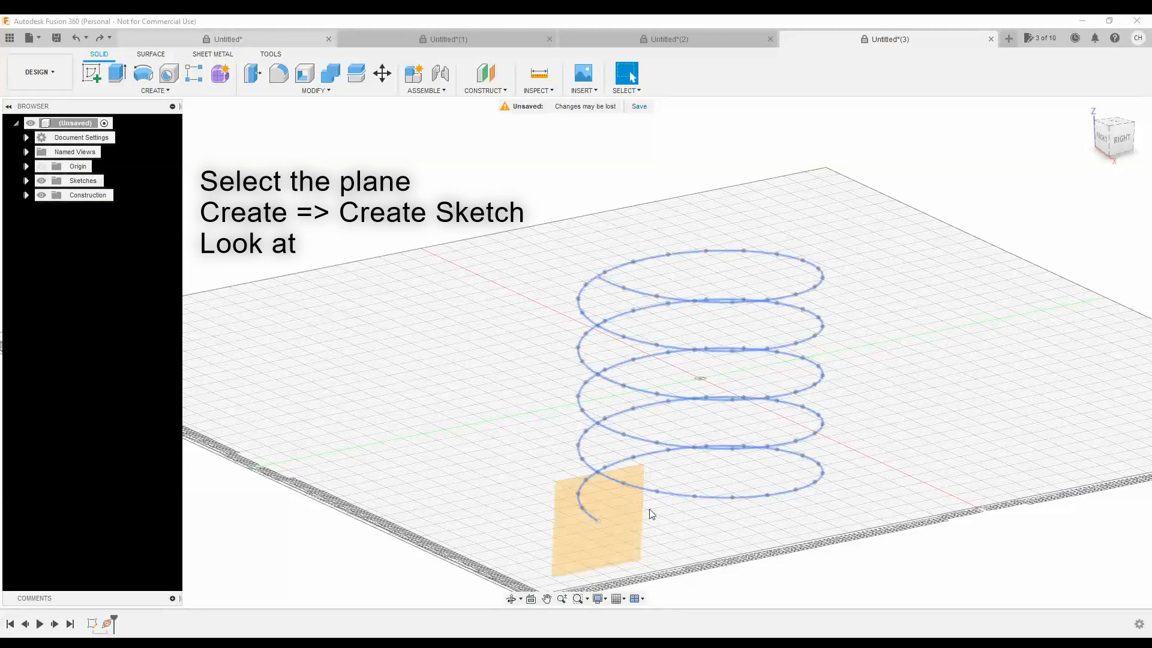
Create a sketch on the plane at the helix's lower end and view it face-on, close up at the sketch origin
left_click(621, 526)
left_click(623, 530)
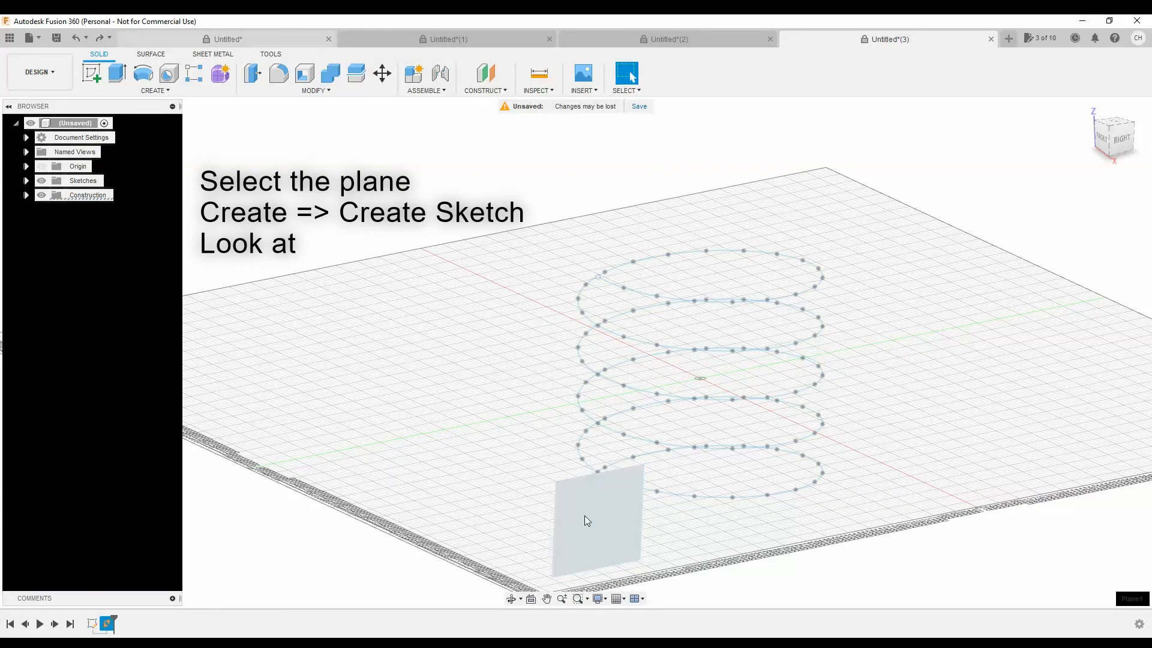
left_click(156, 91)
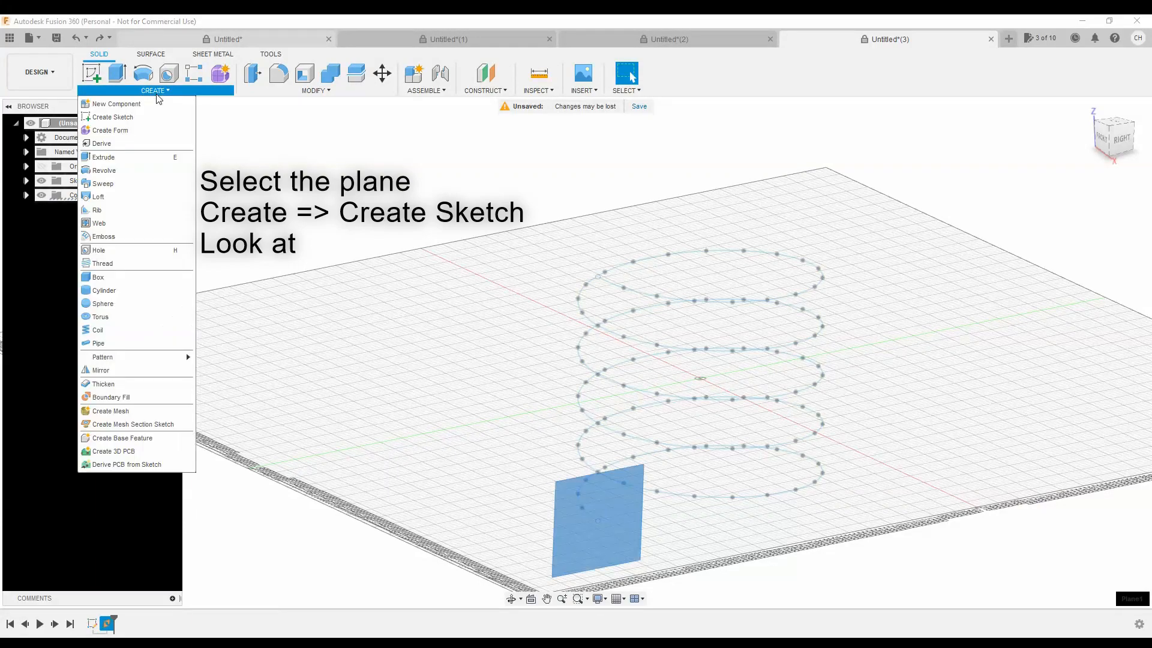
left_click(125, 117)
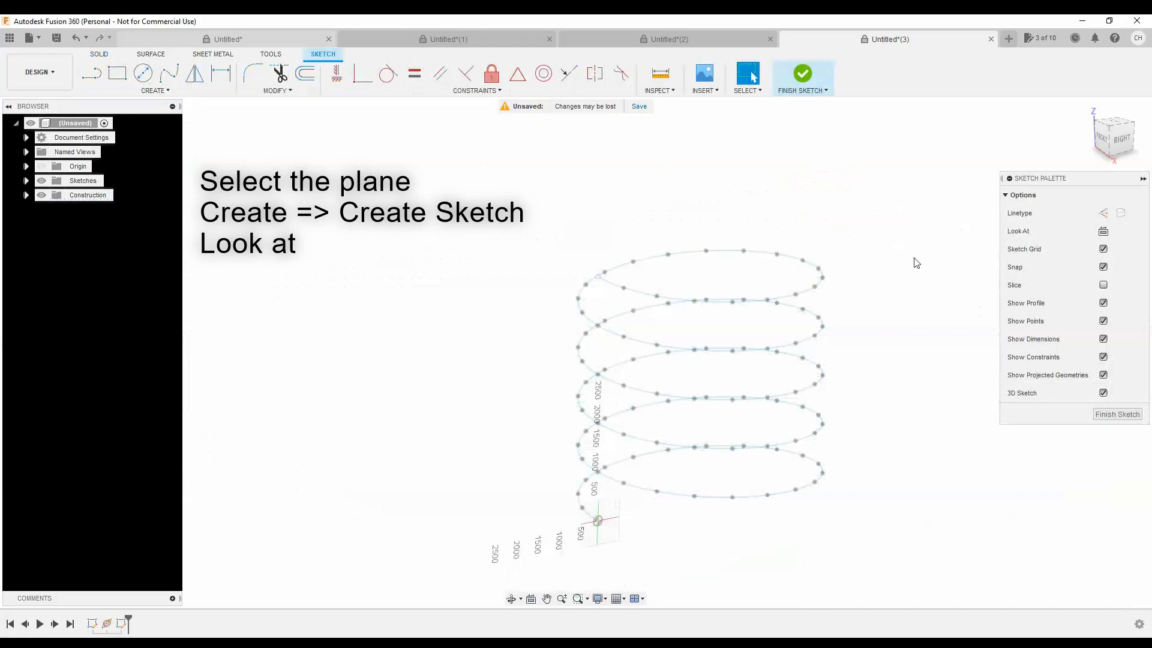
left_click(1104, 233)
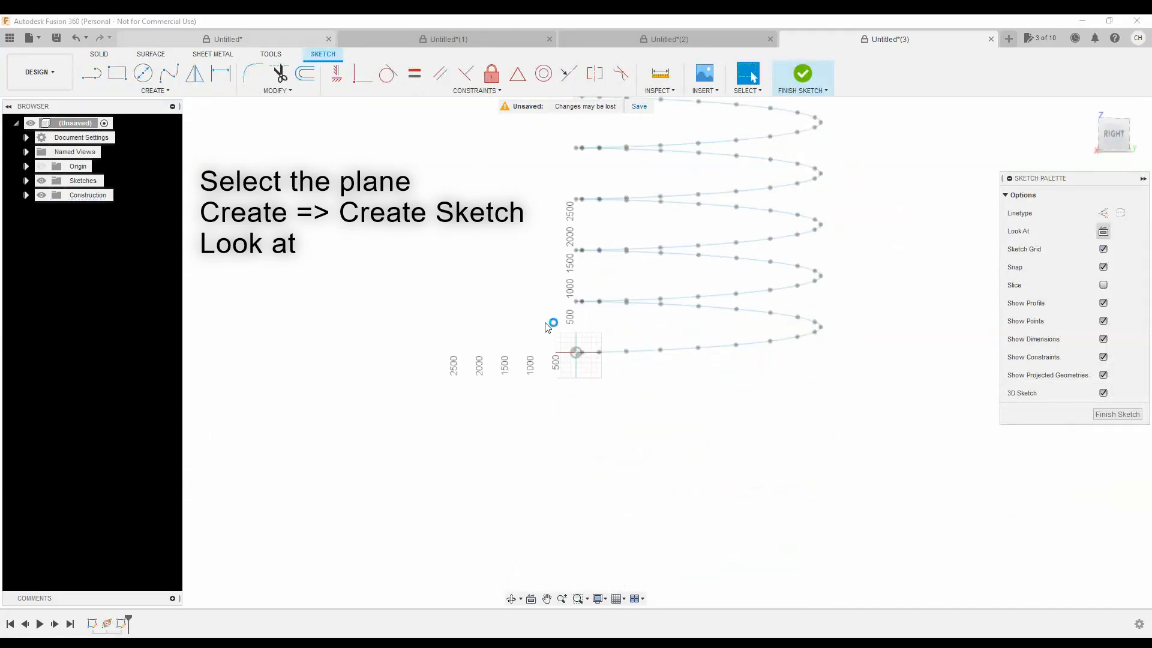
scroll(563, 372, "up", 5)
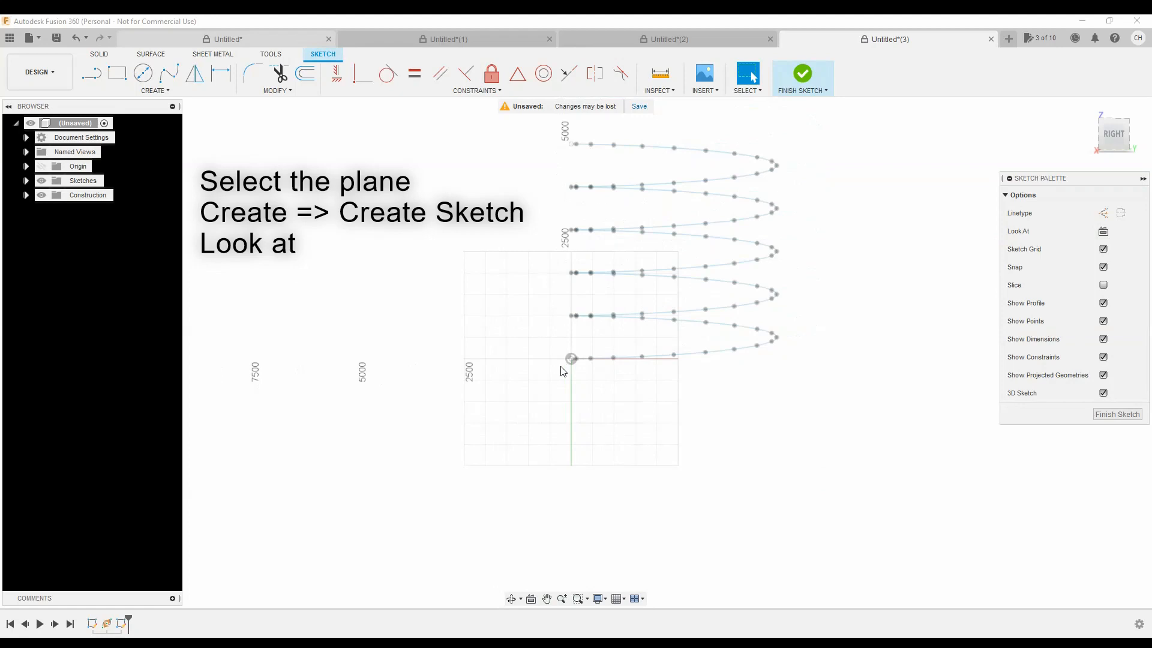
scroll(562, 372, "up", 5)
scroll(663, 305, "up", 5)
scroll(663, 307, "up", 2)
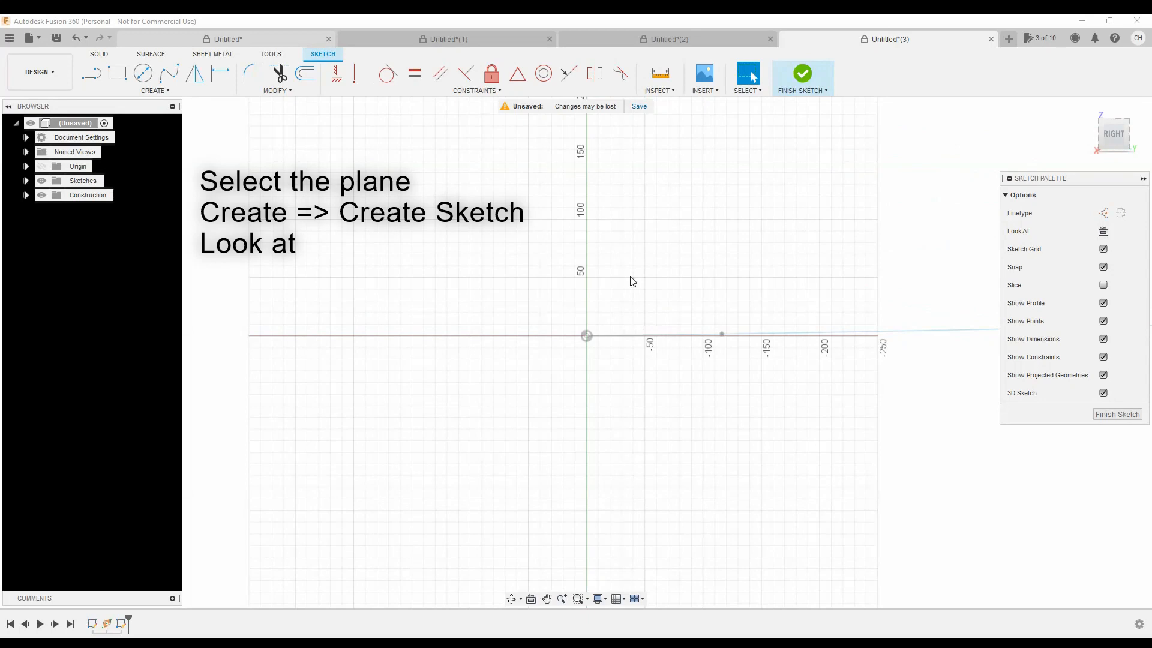
Draw a 200 mm diameter circle centred on the sketch origin and finish the sketch
left_click(144, 75)
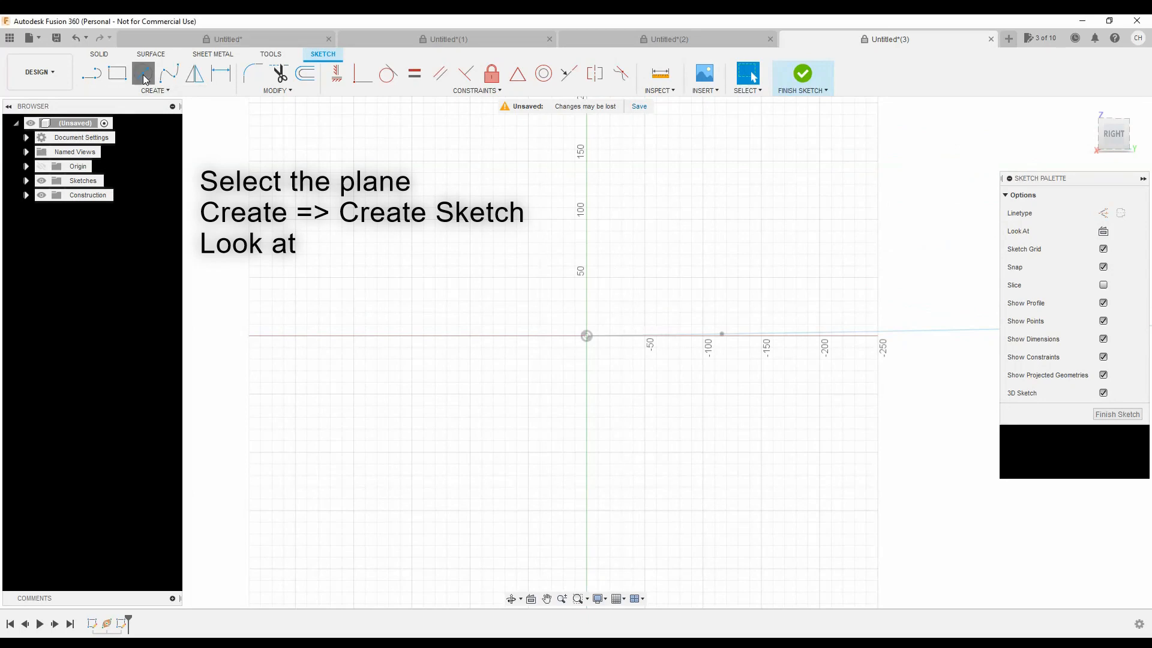
left_click(587, 337)
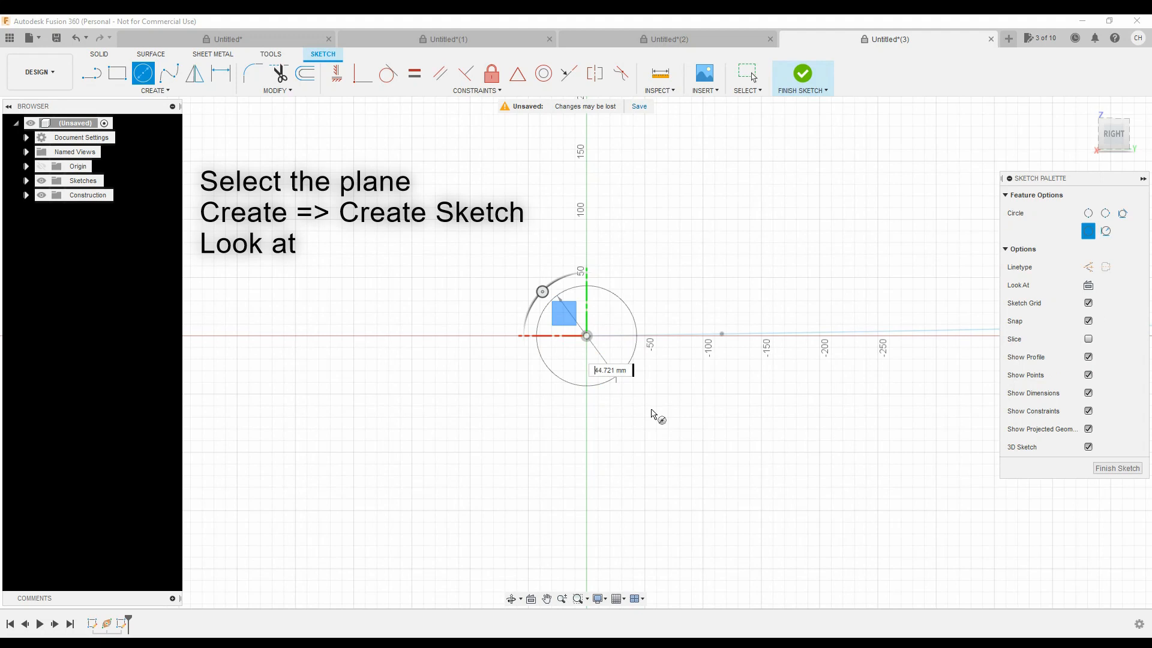
type("200")
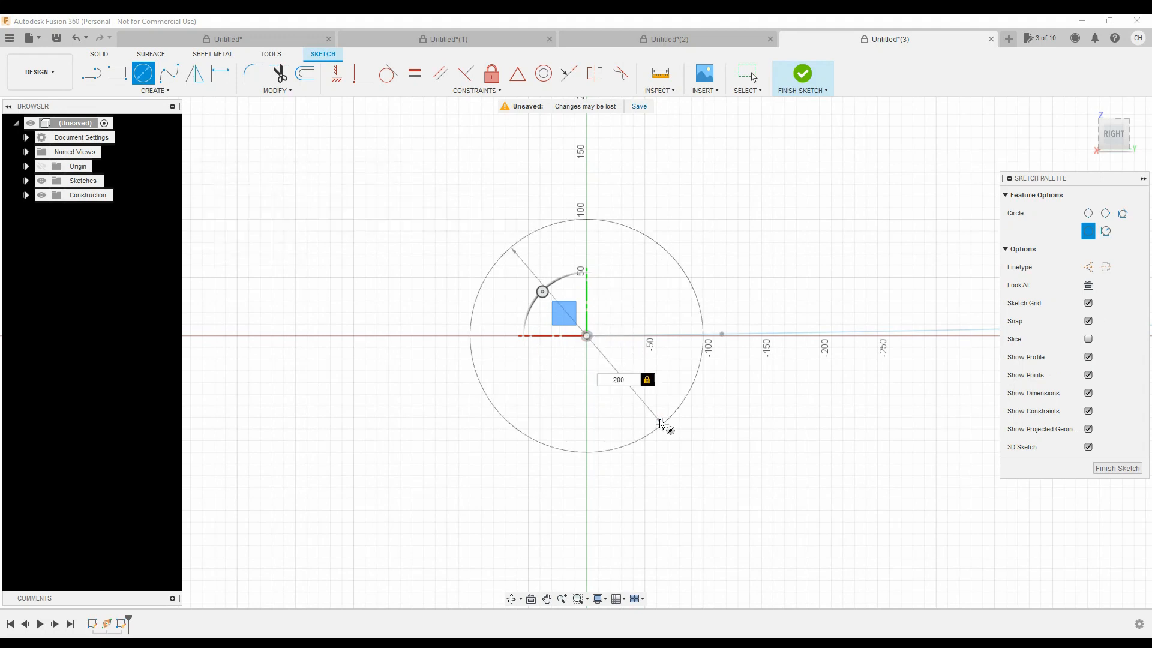
key("Return")
key("Return")
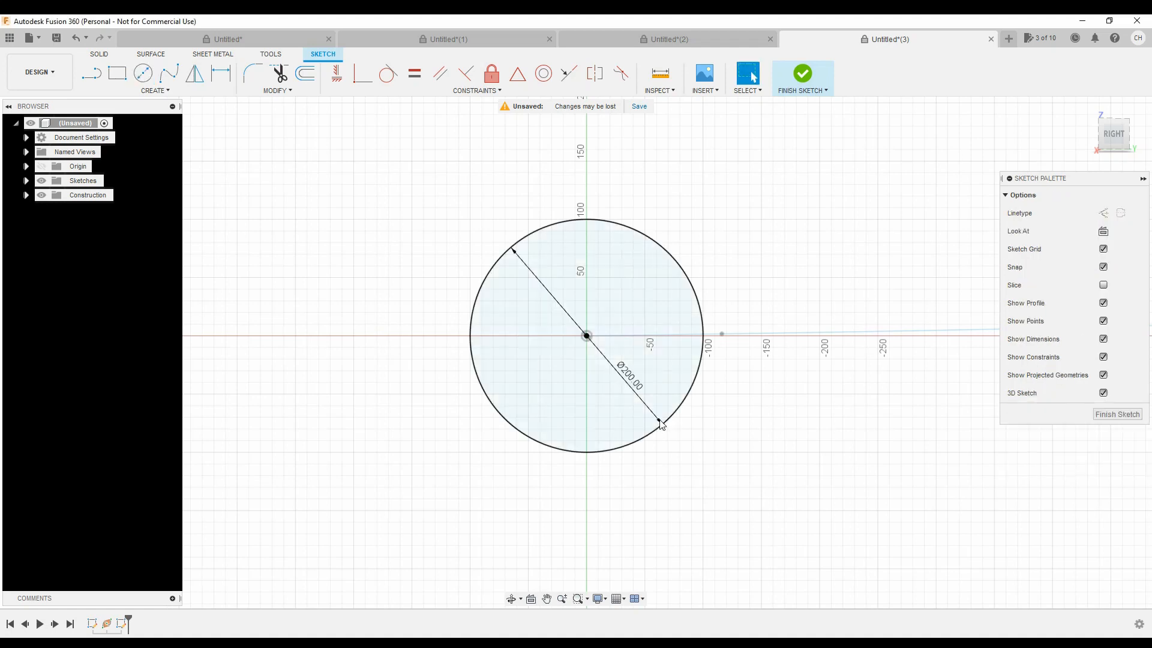
left_click(1117, 415)
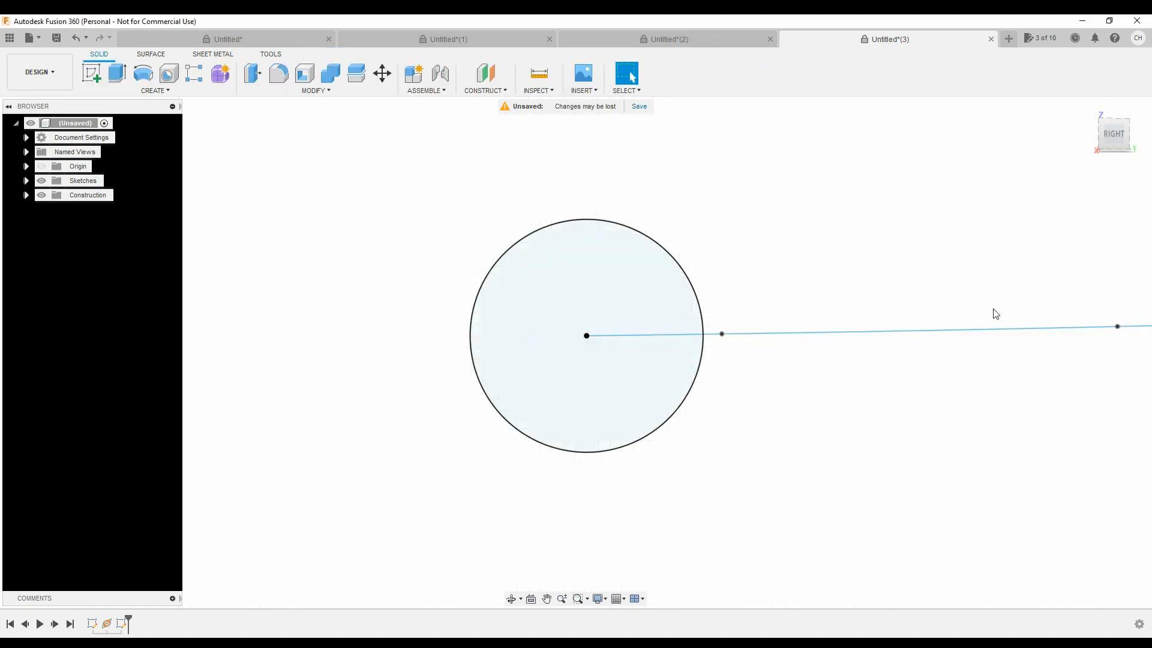
Examine how the circle profile sits at the lower end of the helix spline from angled views
scroll(867, 334, "up", 2)
scroll(867, 334, "up", 1)
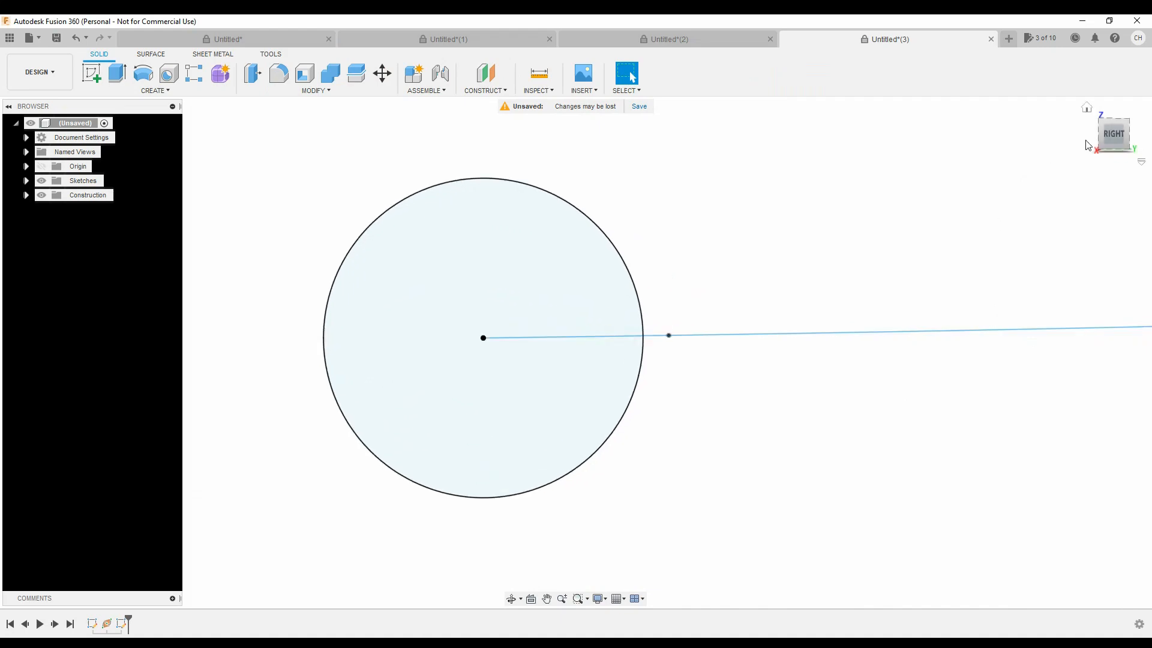
left_click_drag(1108, 145, 1119, 172)
scroll(710, 336, "up", 3)
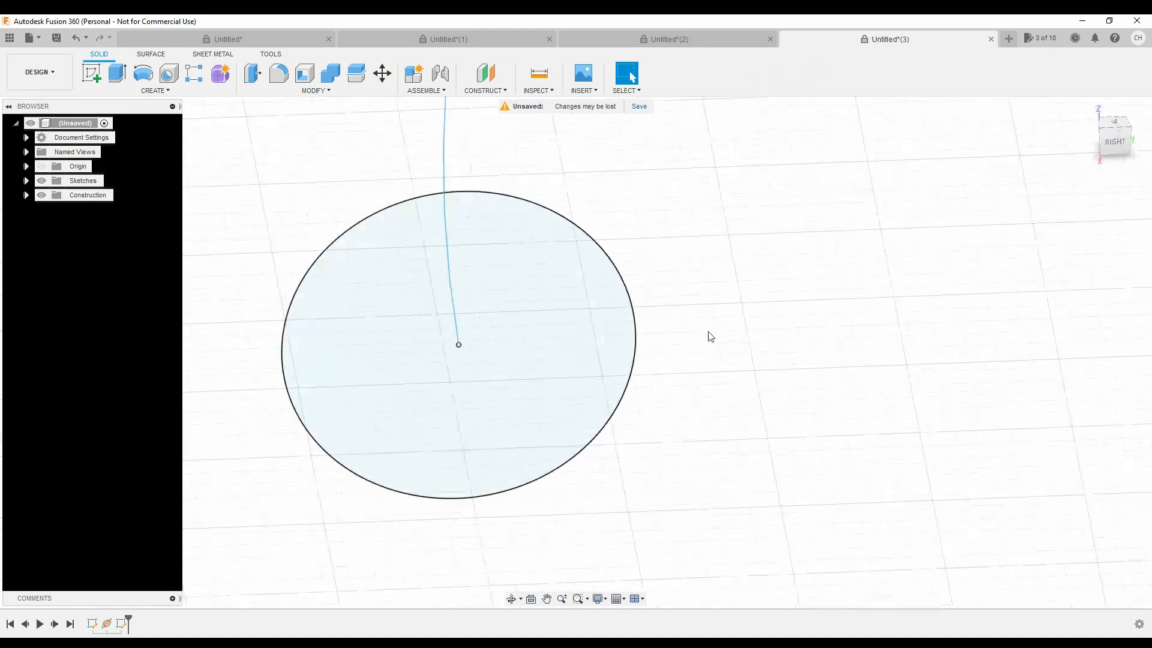
scroll(711, 336, "down", 8)
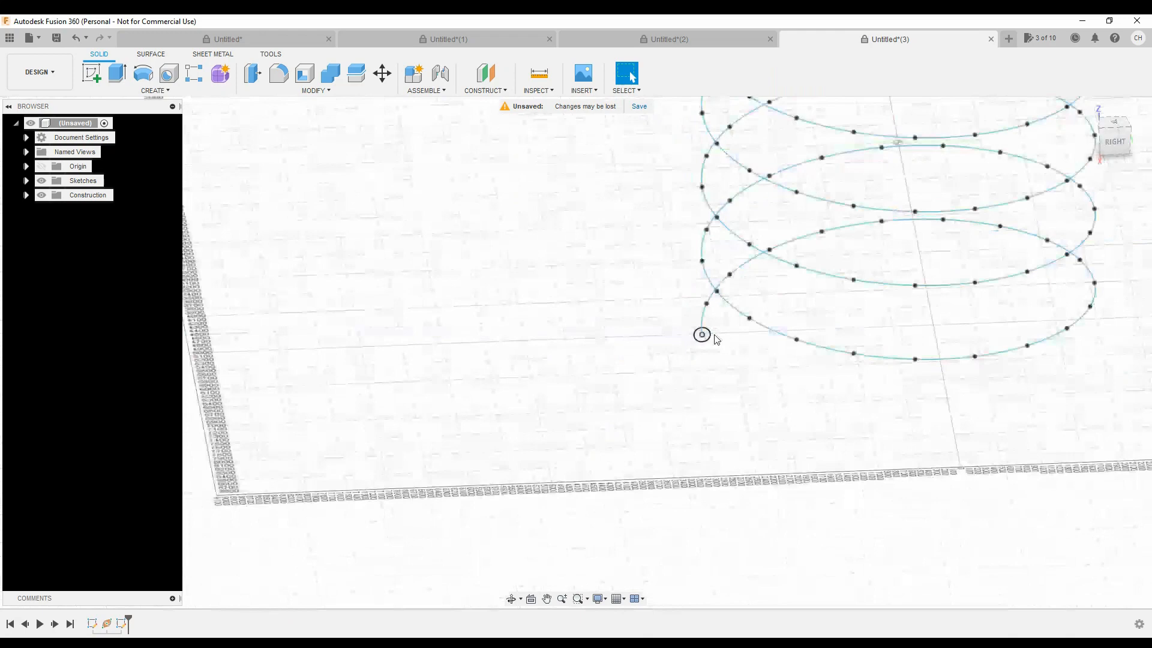
scroll(729, 348, "up", 3)
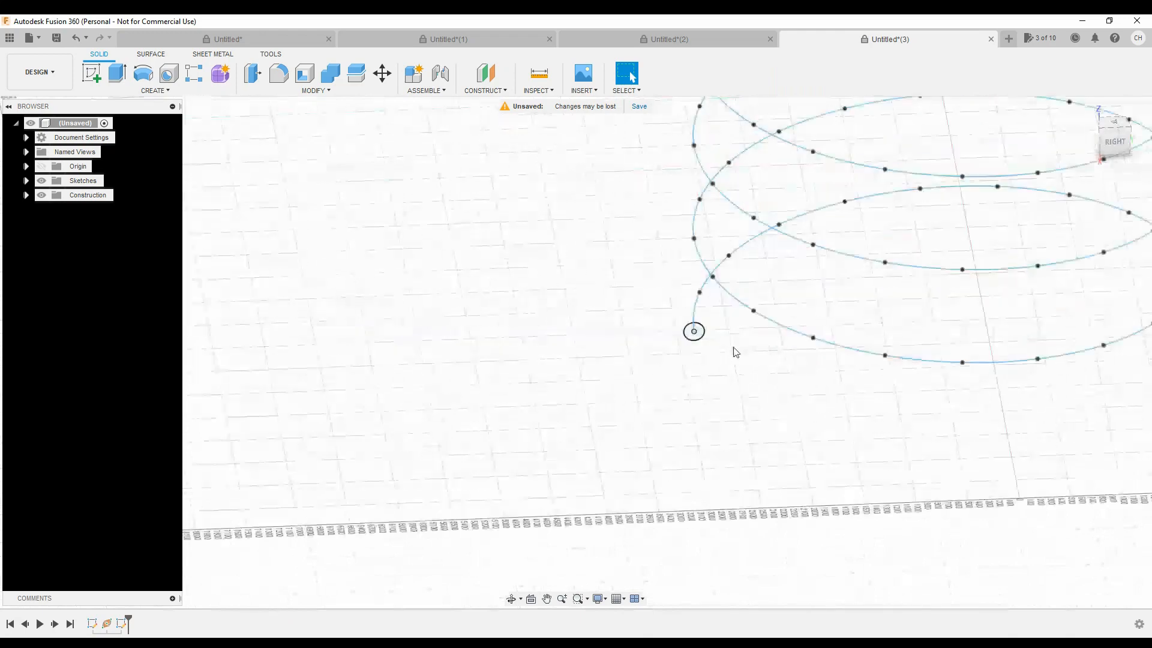
scroll(690, 327, "up", 3)
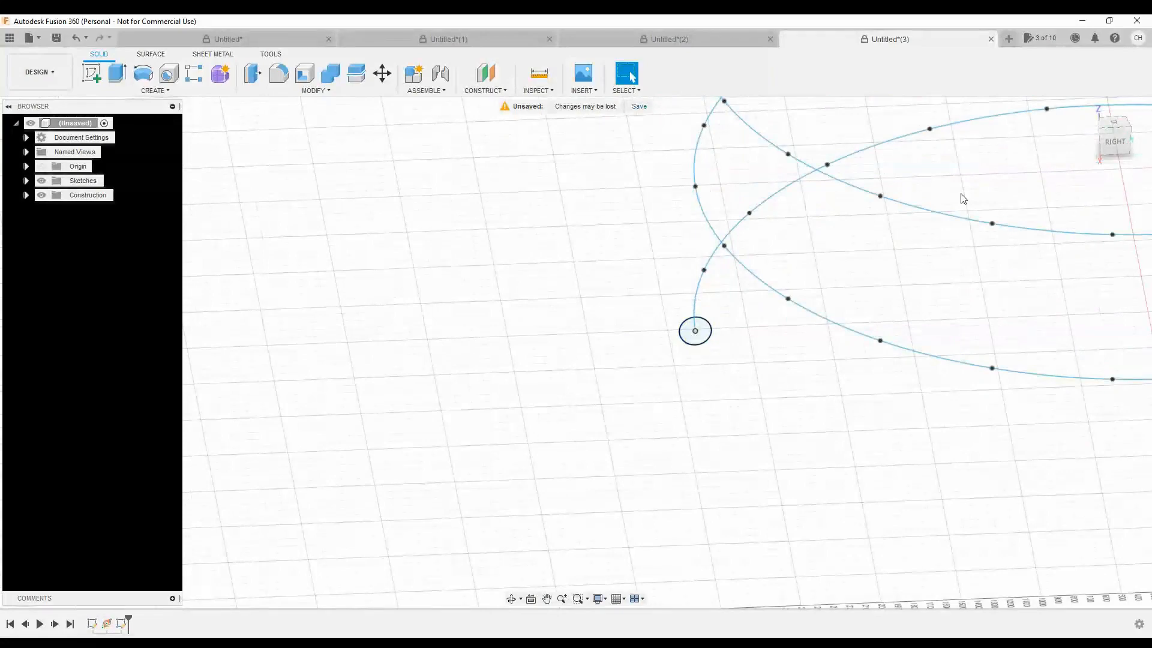
scroll(689, 478, "down", 5)
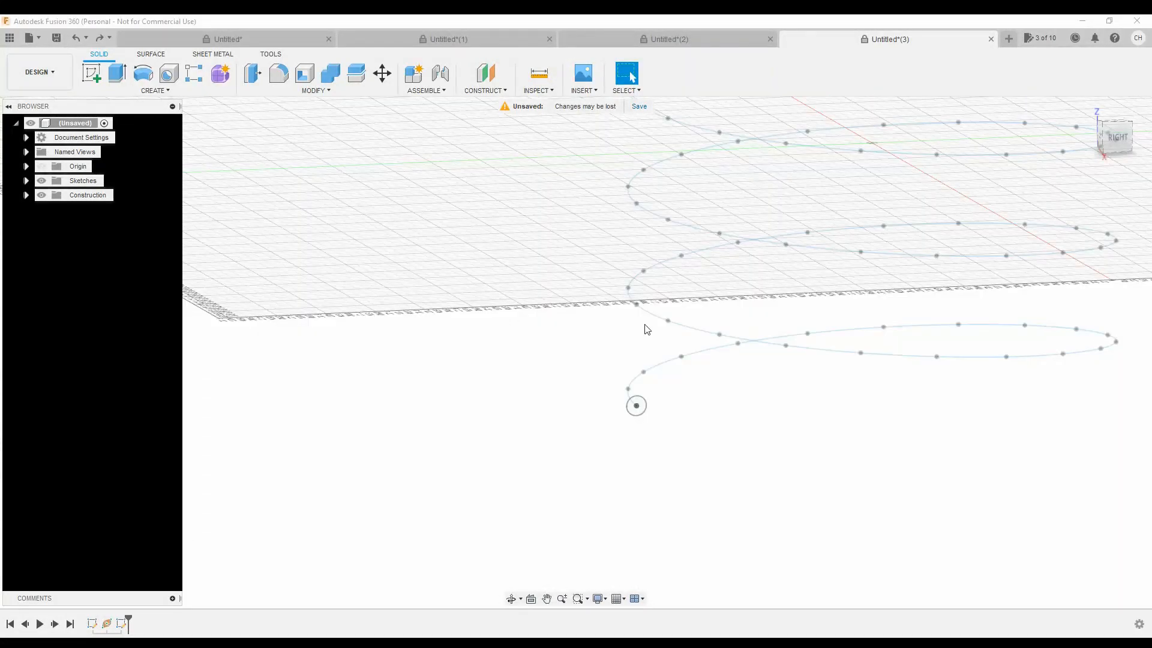
Sweep the circle profile along the helix spline as a new body, with perpendicular orientation and distance 1.00
left_click(170, 91)
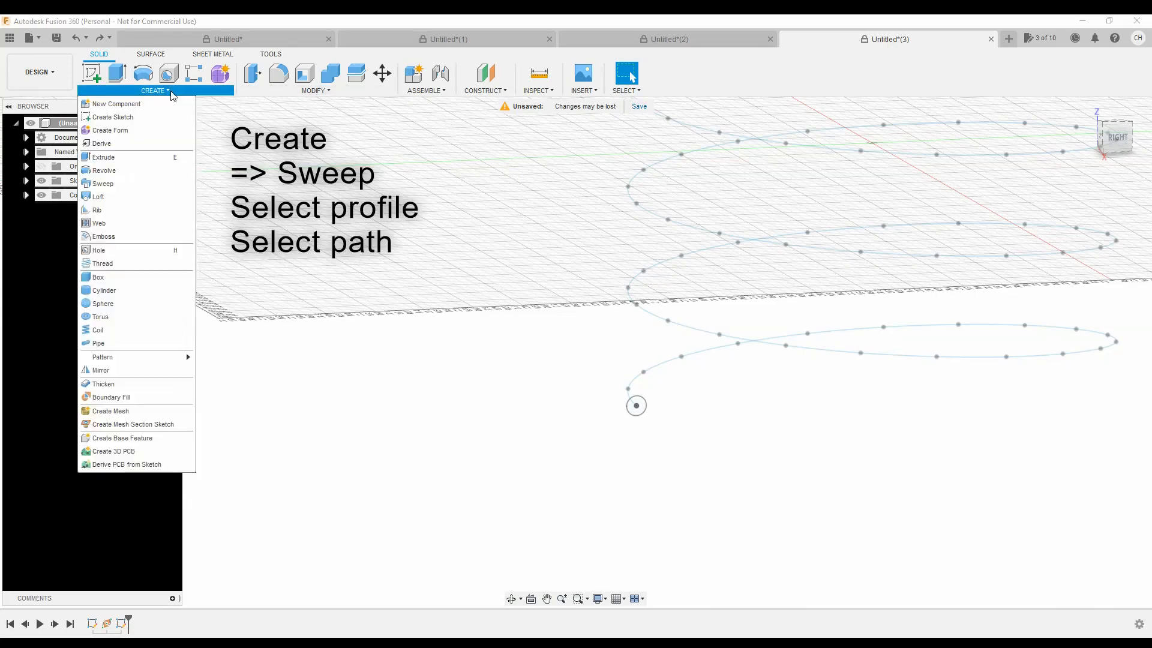
left_click(102, 184)
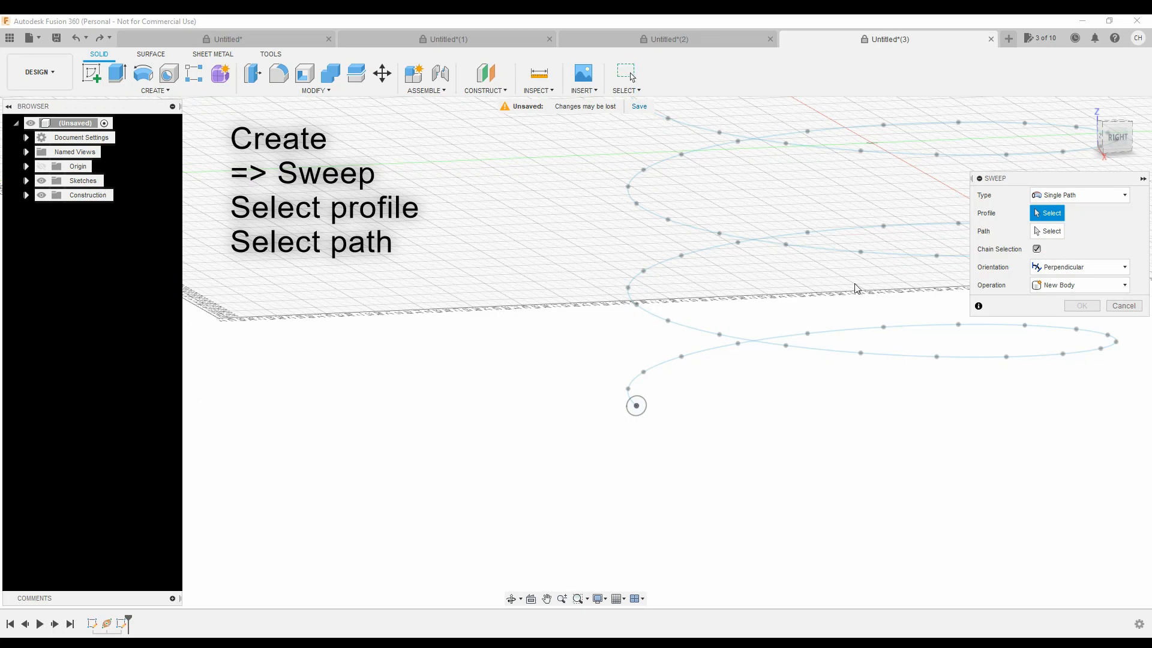
left_click(636, 407)
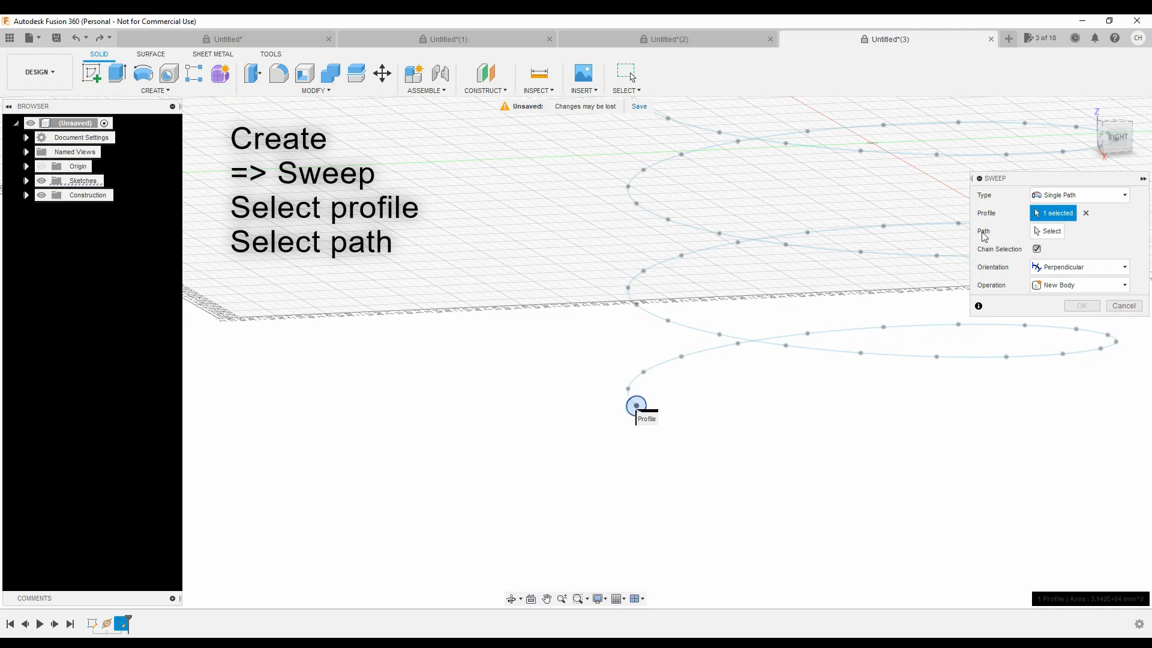
left_click(1047, 236)
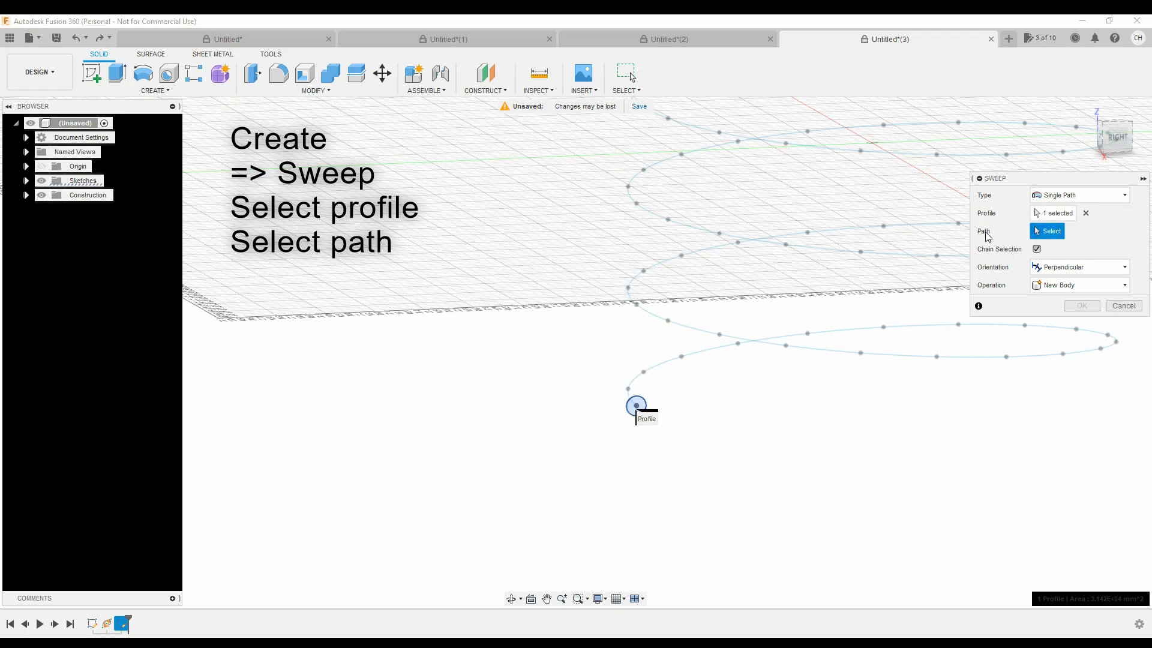
left_click(661, 364)
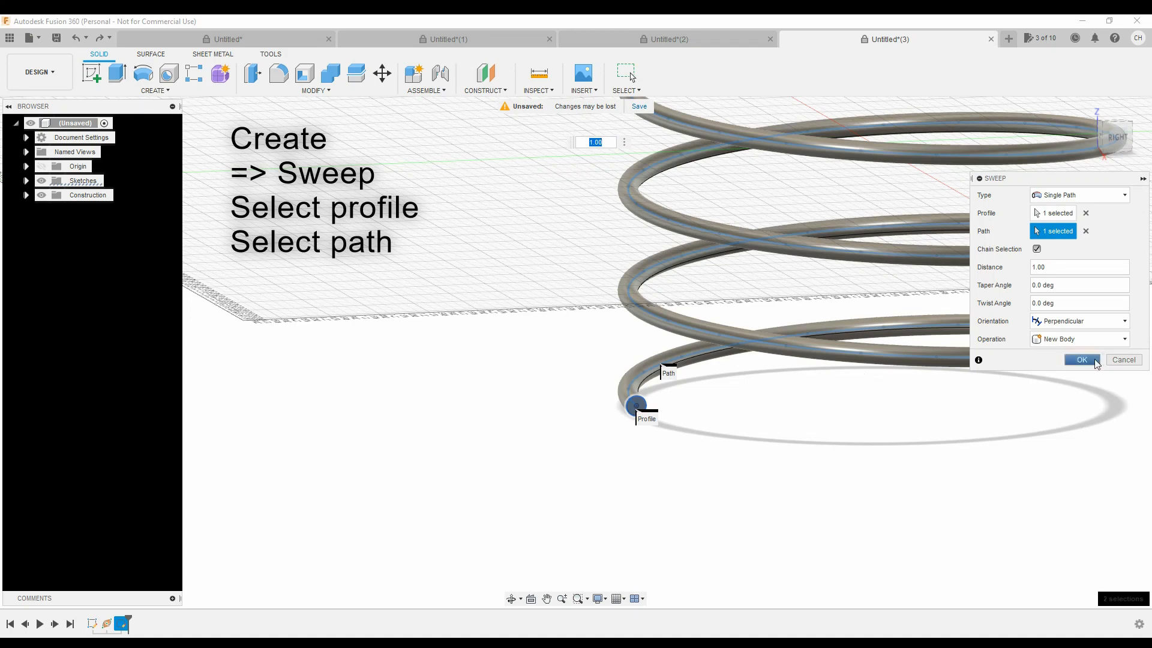
left_click(1082, 360)
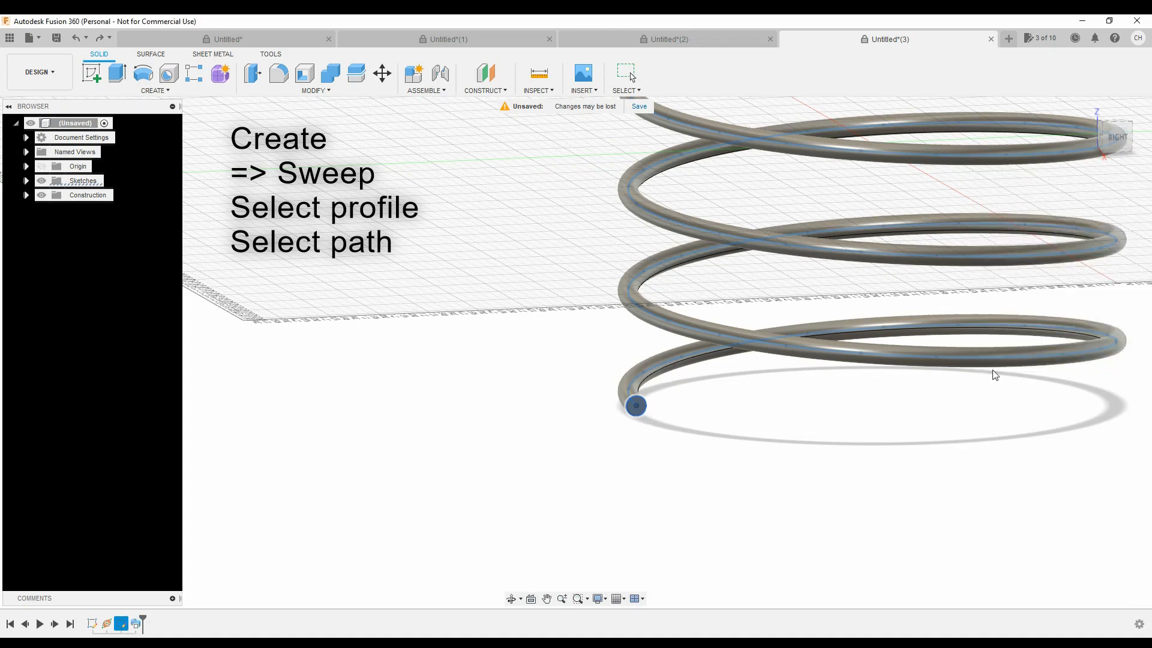
scroll(995, 375, "down", 3)
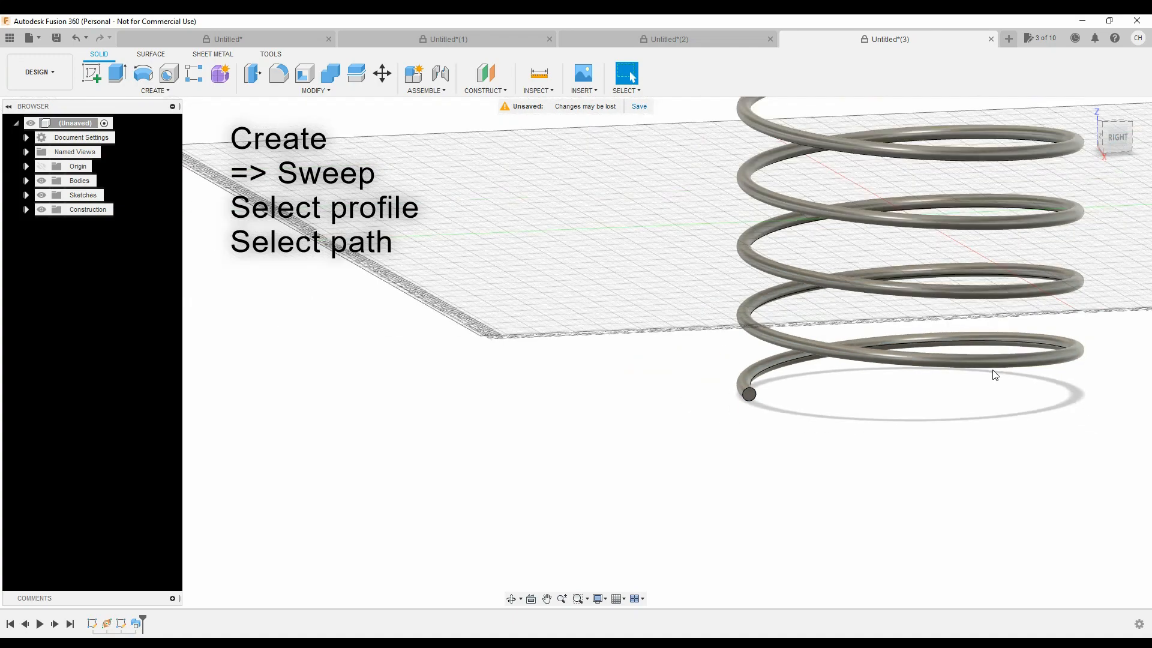
scroll(995, 375, "down", 3)
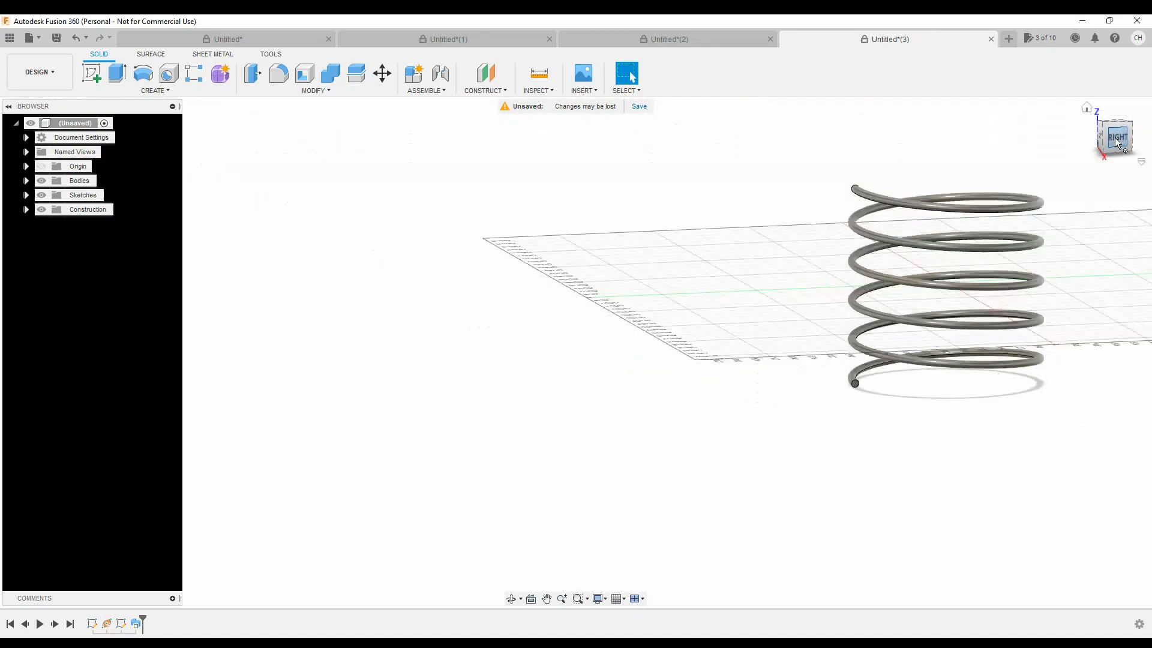
mouse_move(1119, 137)
left_mouse_down()
mouse_move(1151, 138)
mouse_move(1150, 127)
left_mouse_up()
scroll(1055, 255, "down", 3)
scroll(1054, 249, "up", 6)
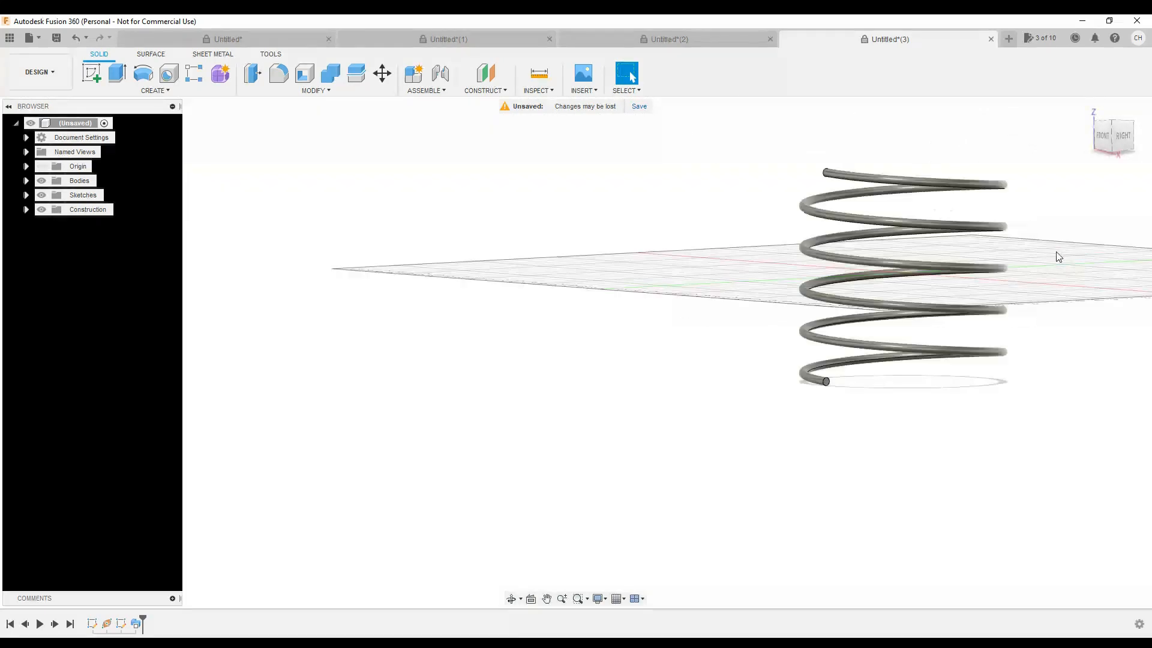
scroll(1055, 253, "down", 2)
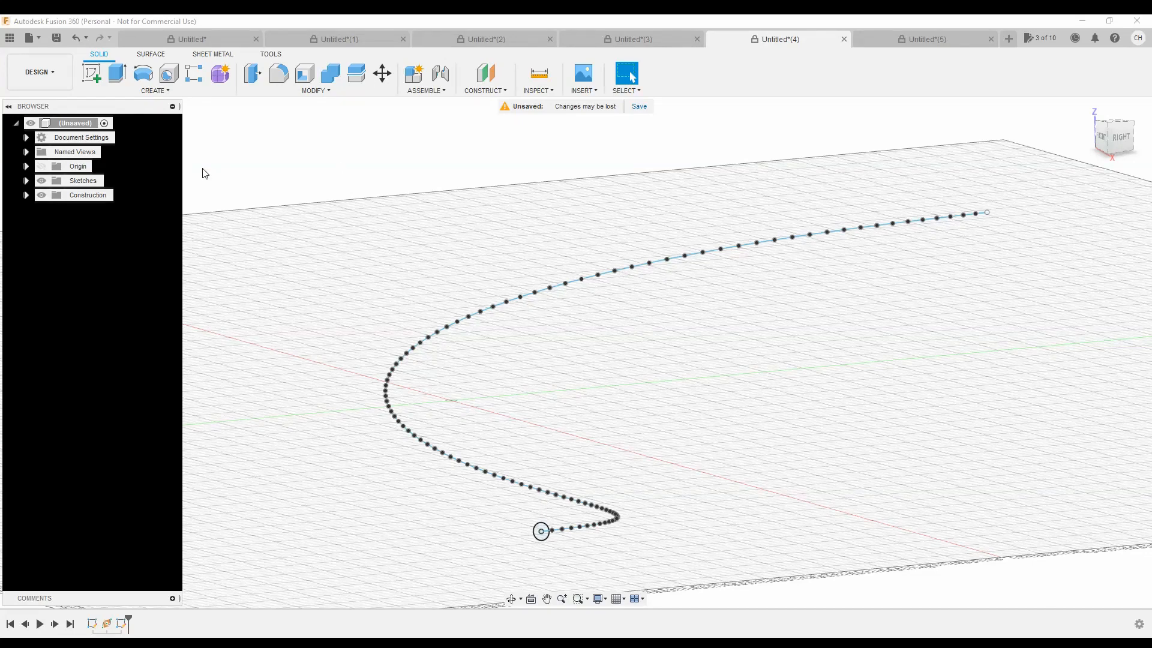
In the Untitled*(4) design, sweep the circle along the curved spline as a new body with perpendicular orientation
left_click(163, 91)
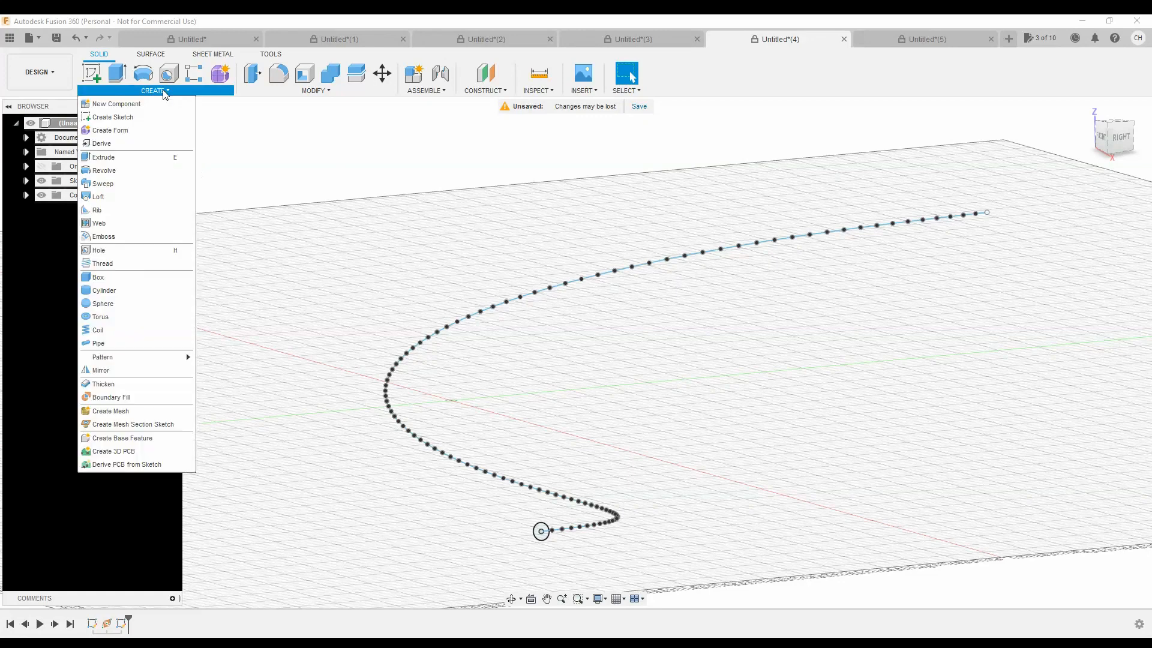
left_click(139, 184)
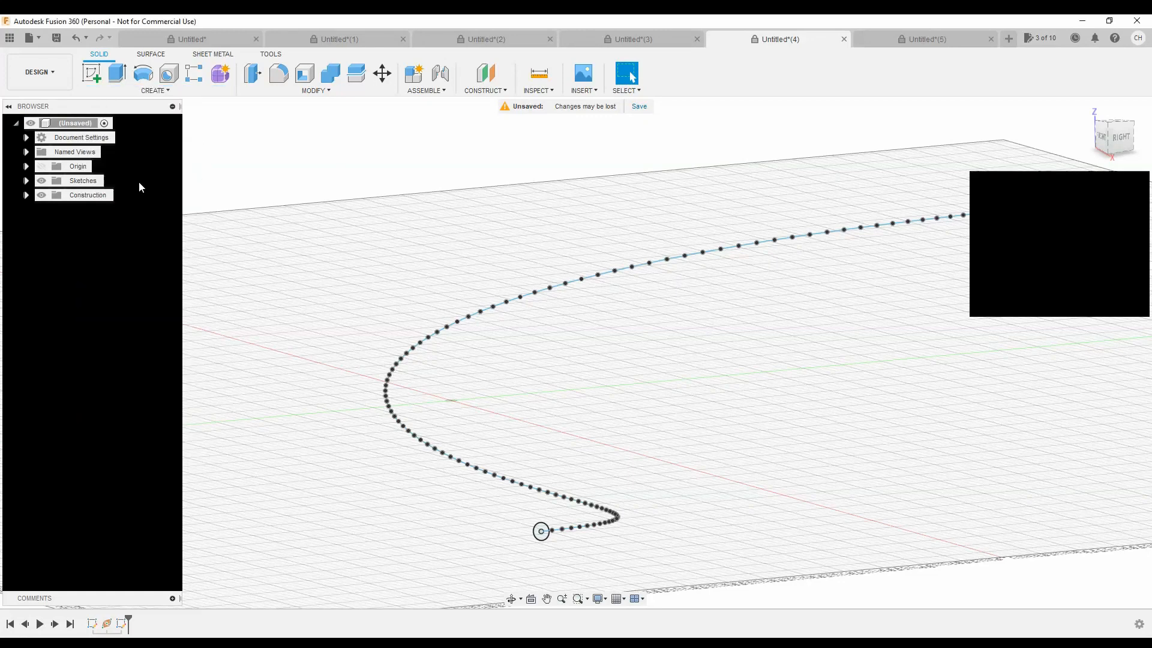
left_click(541, 533)
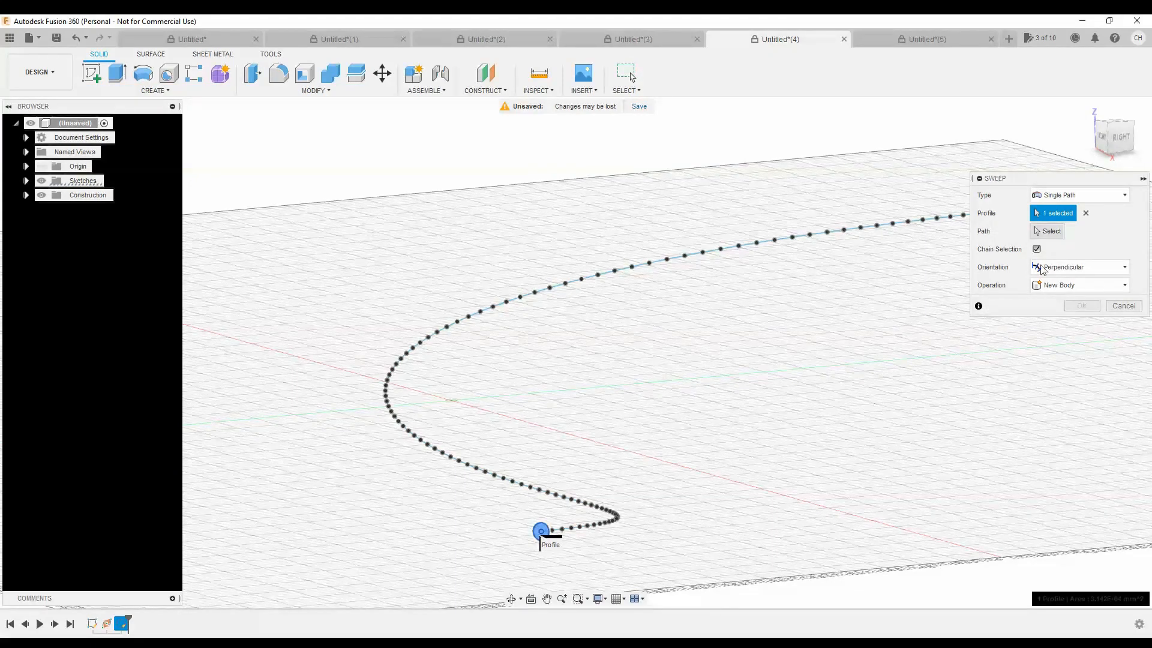
left_click(1047, 231)
left_click(525, 489)
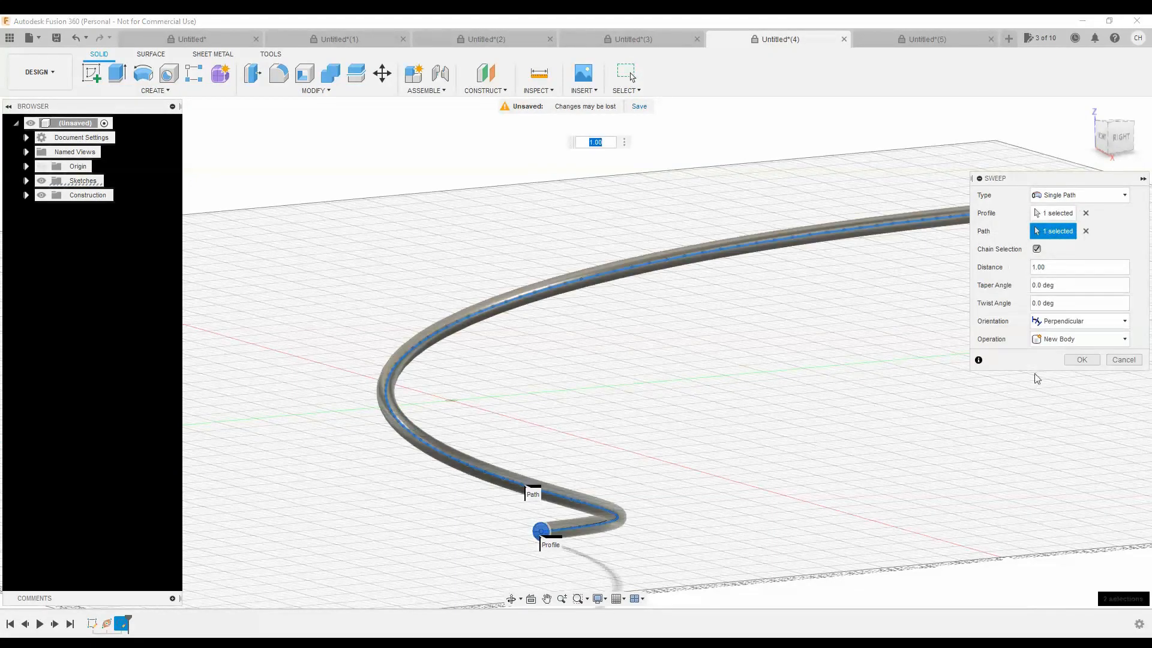
left_click(1082, 359)
scroll(840, 388, "down", 1)
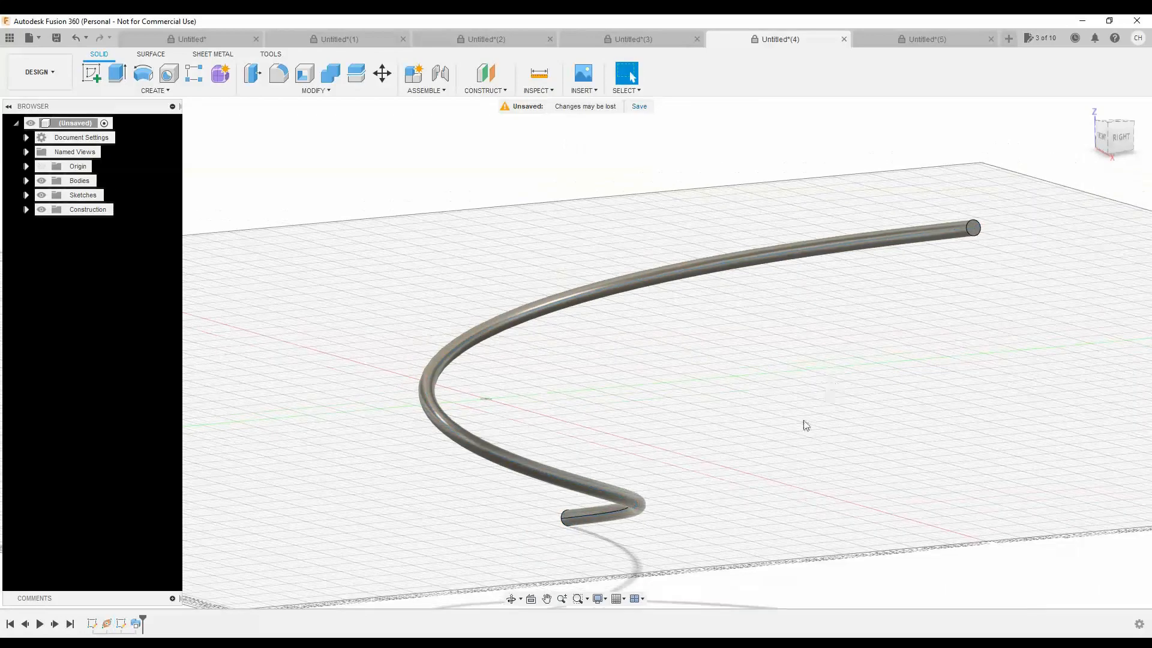
left_click_drag(1117, 150, 1110, 143)
Switch to the Untitled*(5) design and set up a perpendicular sweep of its circle profile along the looping spline
left_click(924, 39)
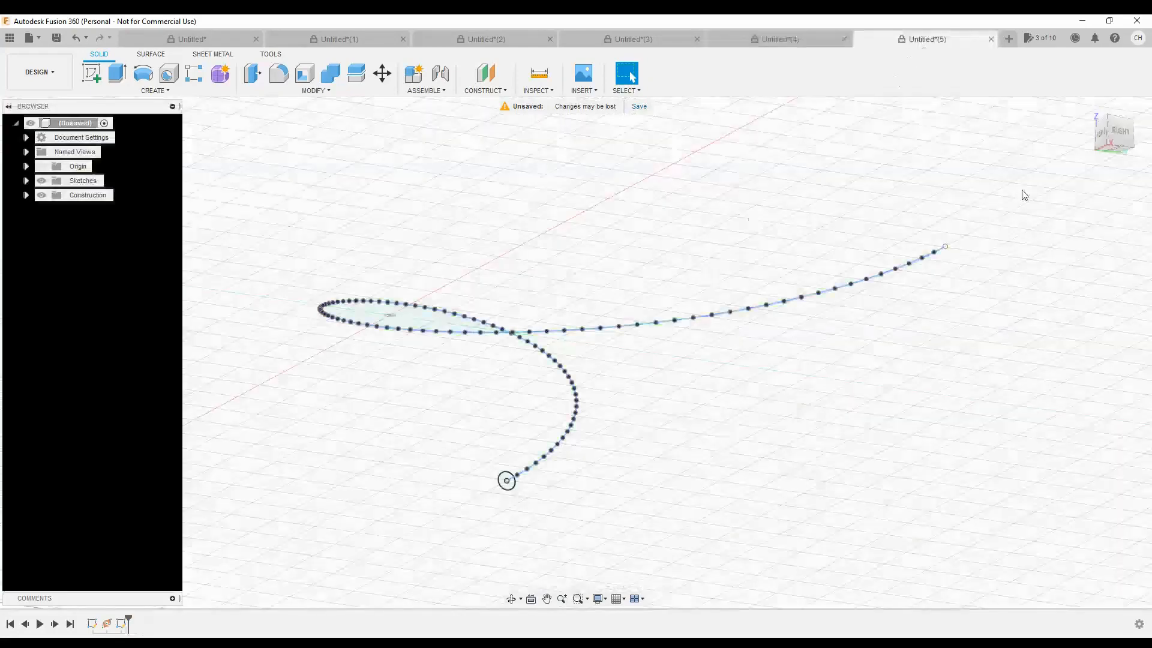
mouse_move(1106, 140)
left_mouse_down()
mouse_move(1119, 136)
mouse_move(1117, 145)
left_mouse_up()
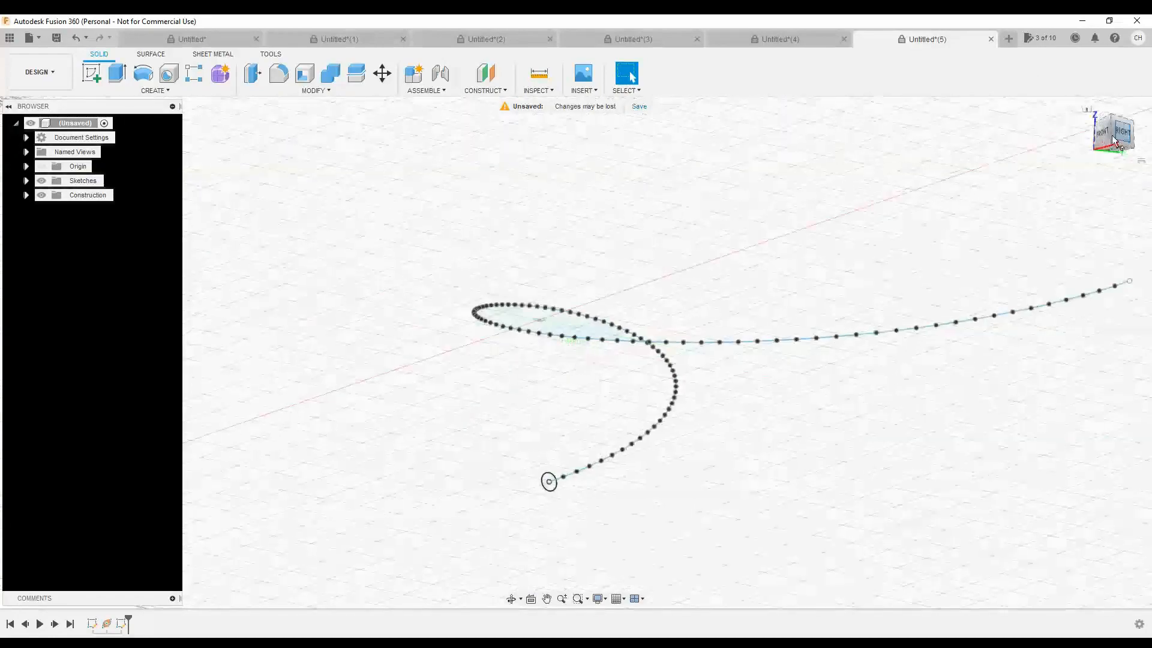
left_click(155, 90)
left_click(114, 183)
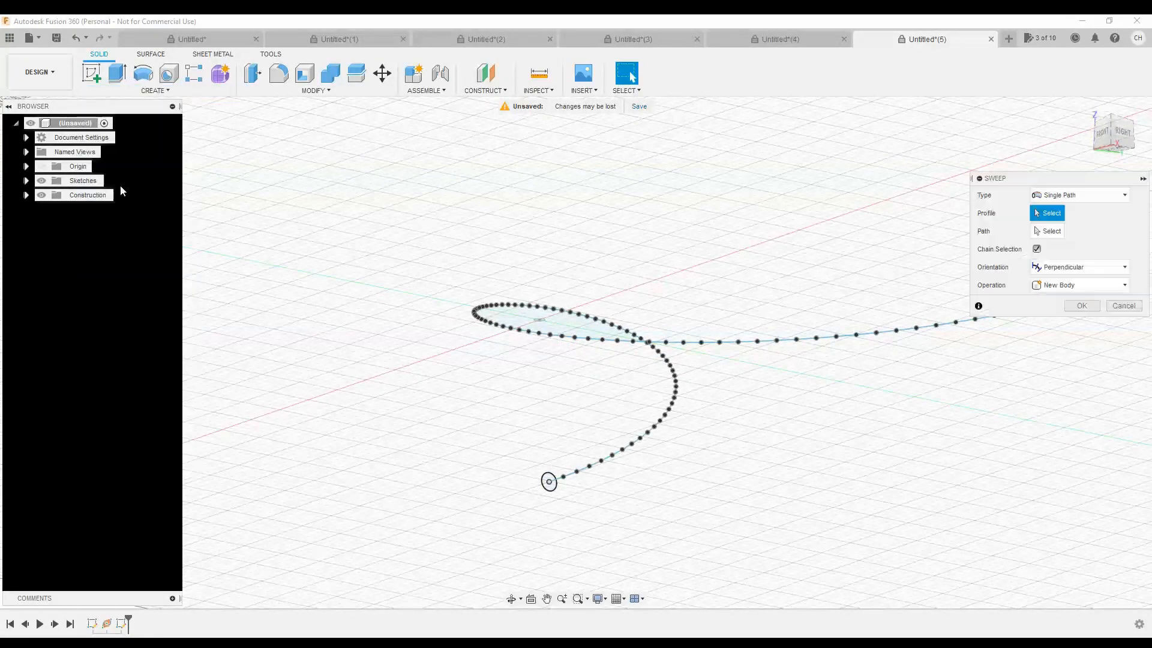
left_click(550, 484)
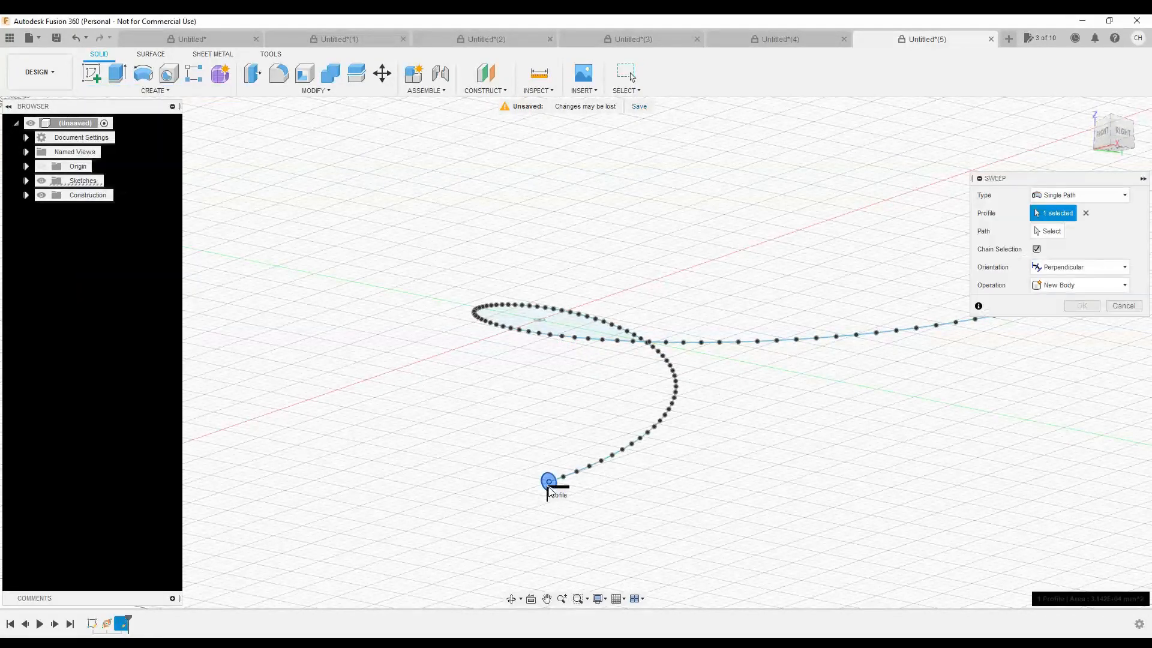
left_click(1051, 231)
left_click(592, 471)
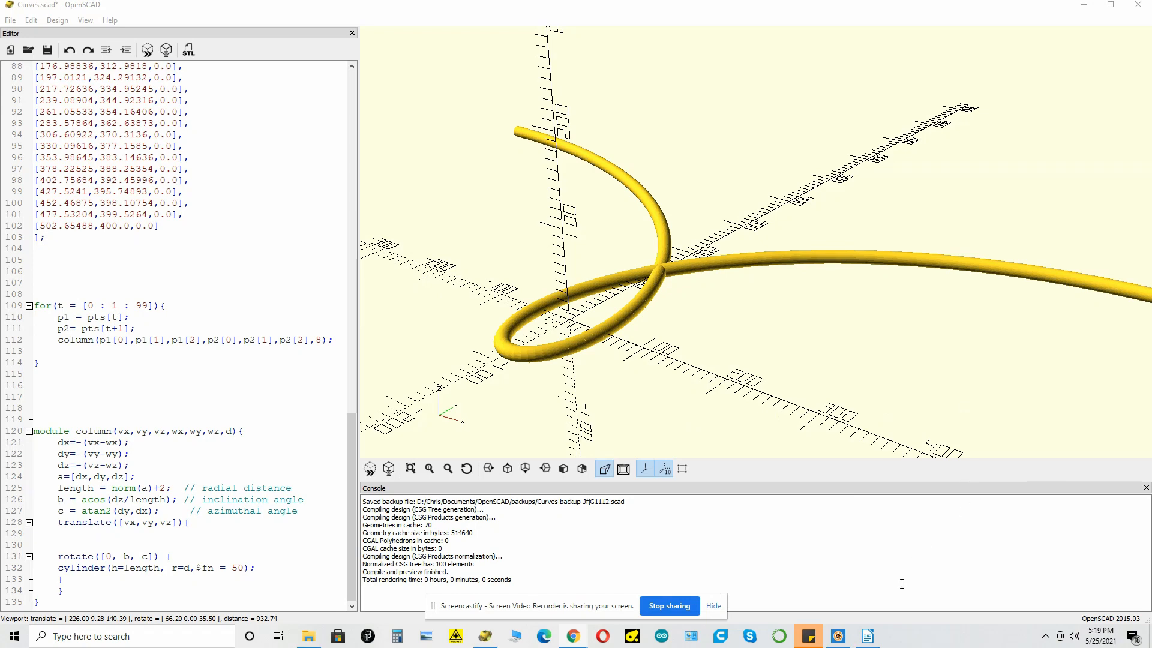
Switch from OpenSCAD to the Sweeps.odt document in LibreOffice Writer and read the for loop code
left_click(868, 637)
left_click(867, 638)
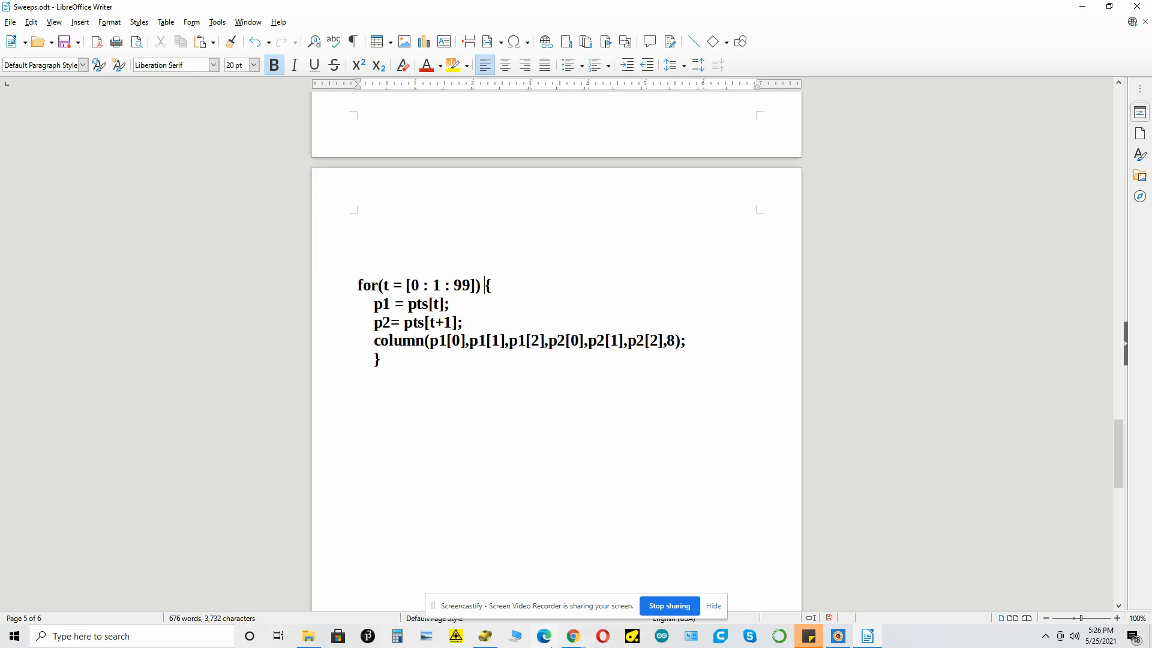
In OpenSCAD, preview the curve with the for loop increment set to 2, and again with it restored to 1
left_click(485, 636)
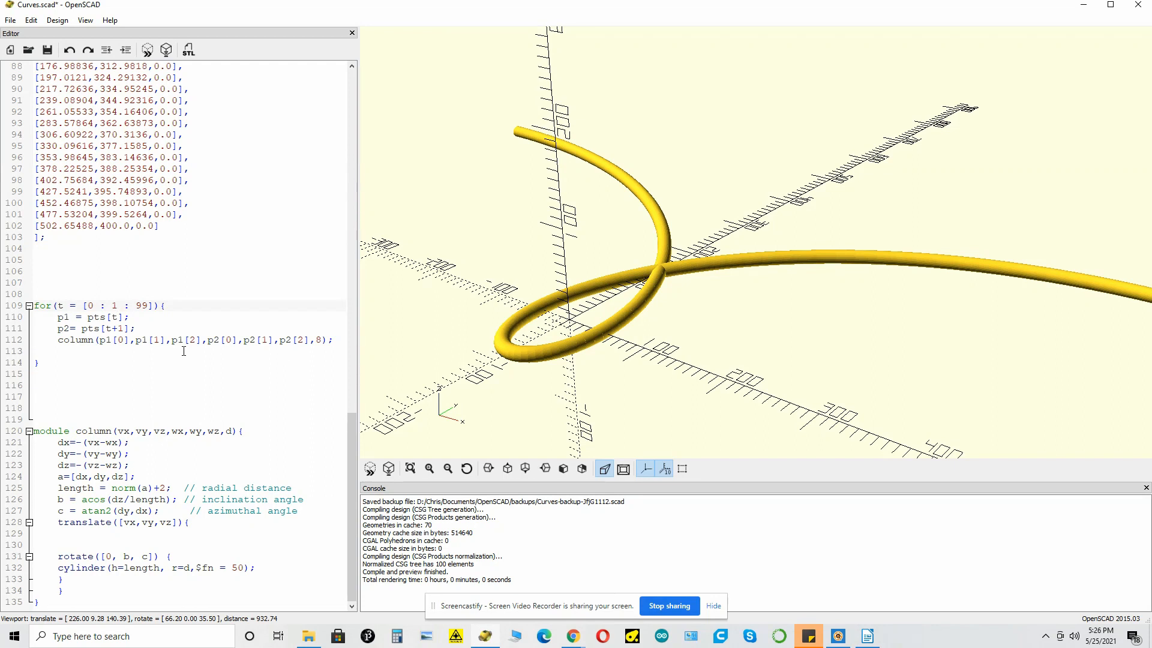
key("BackSpace")
type("2")
left_click(371, 470)
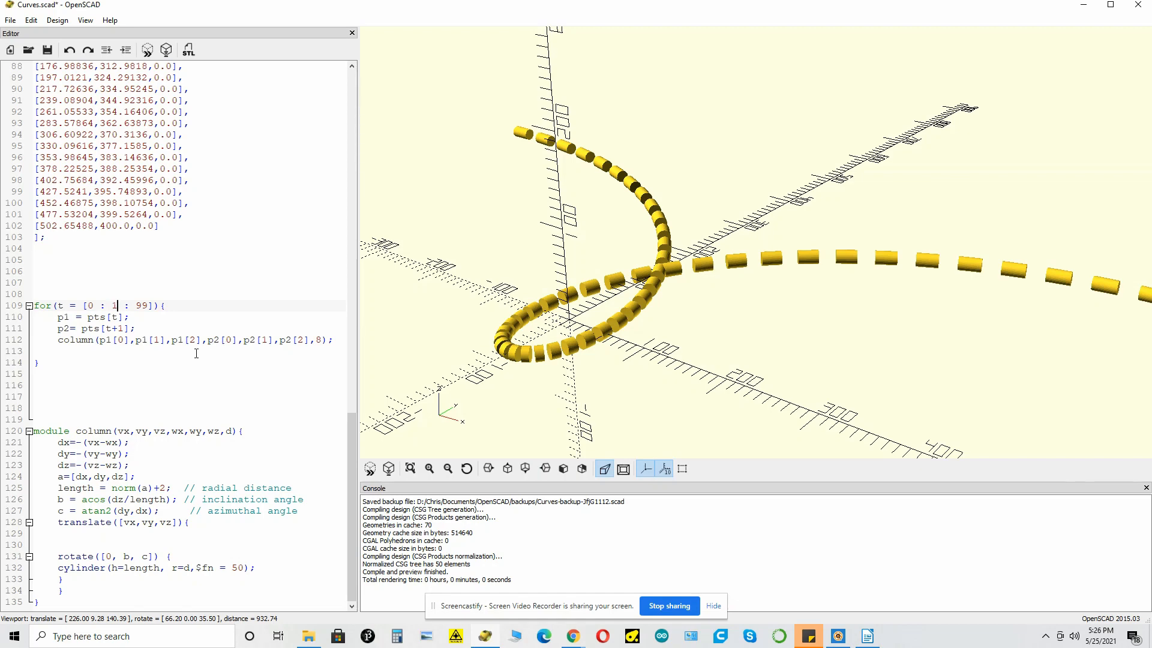
left_click(370, 469)
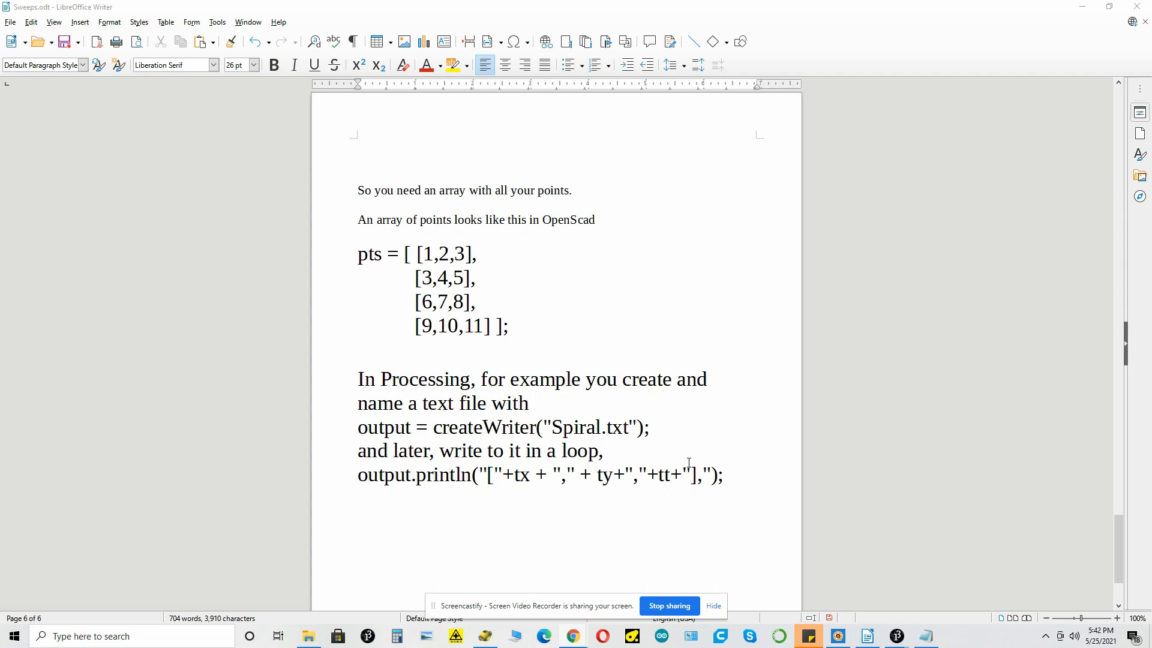
Switch to the Trochoid2 text file in Notepad and copy its entire list of points
left_click(867, 635)
left_click(927, 637)
left_click(567, 451)
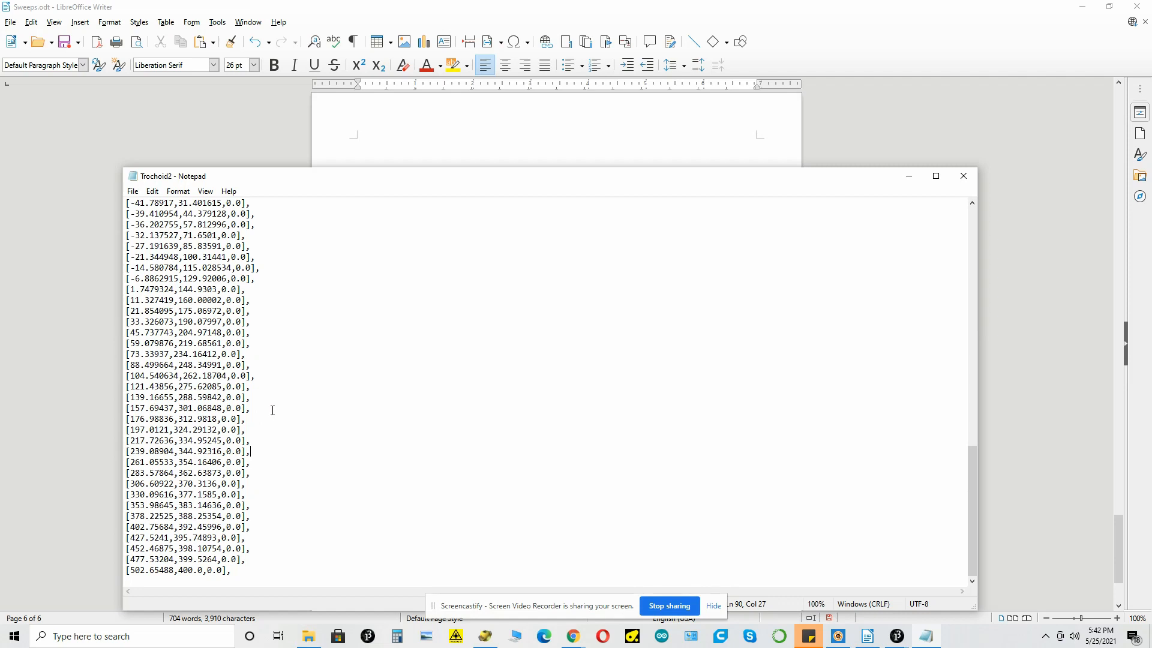
left_click(200, 354)
key("ctrl+a")
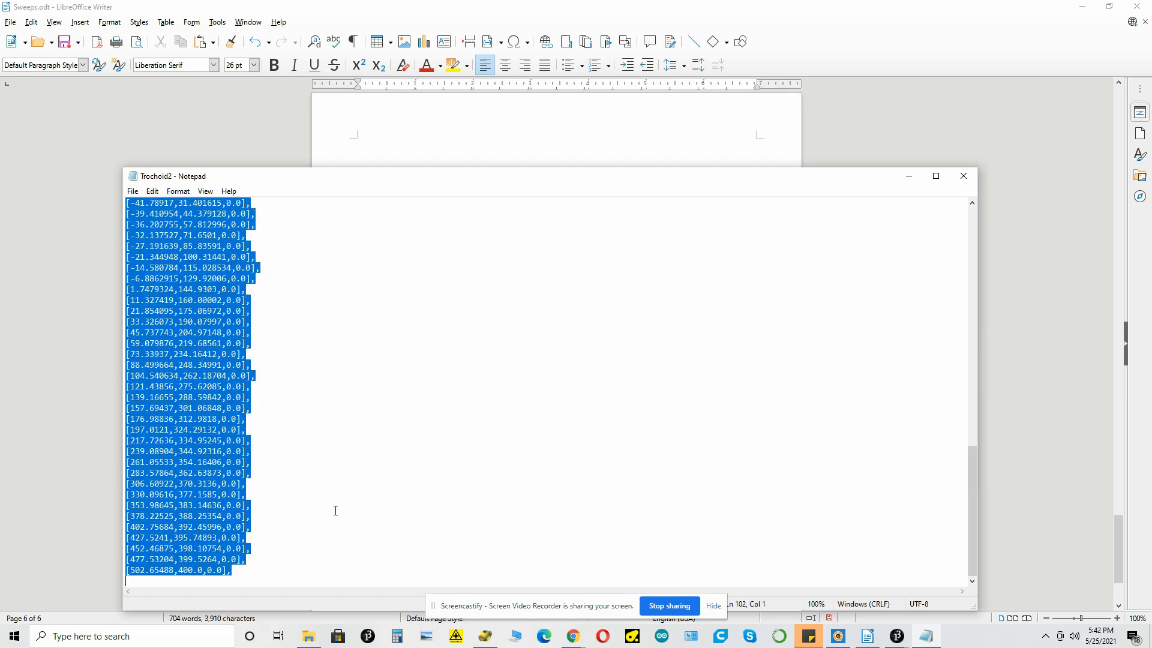
In OpenSCAD, paste the points into the empty pts array, remove the comma after the last point, and preview the curve
left_click(485, 636)
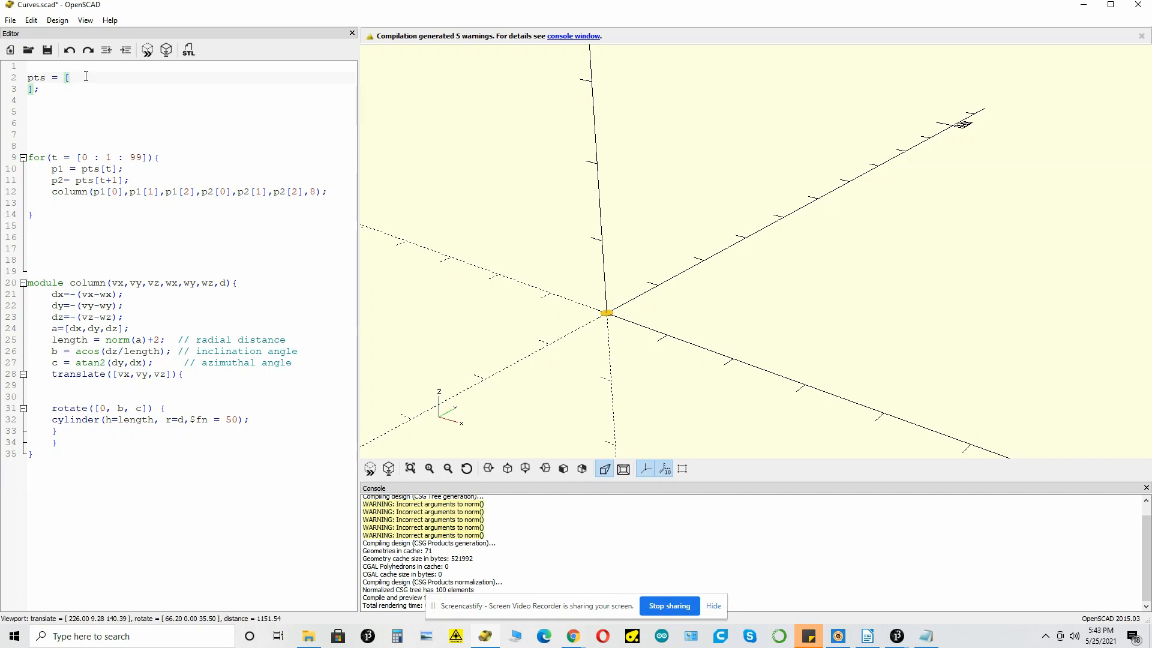
key("ctrl+v")
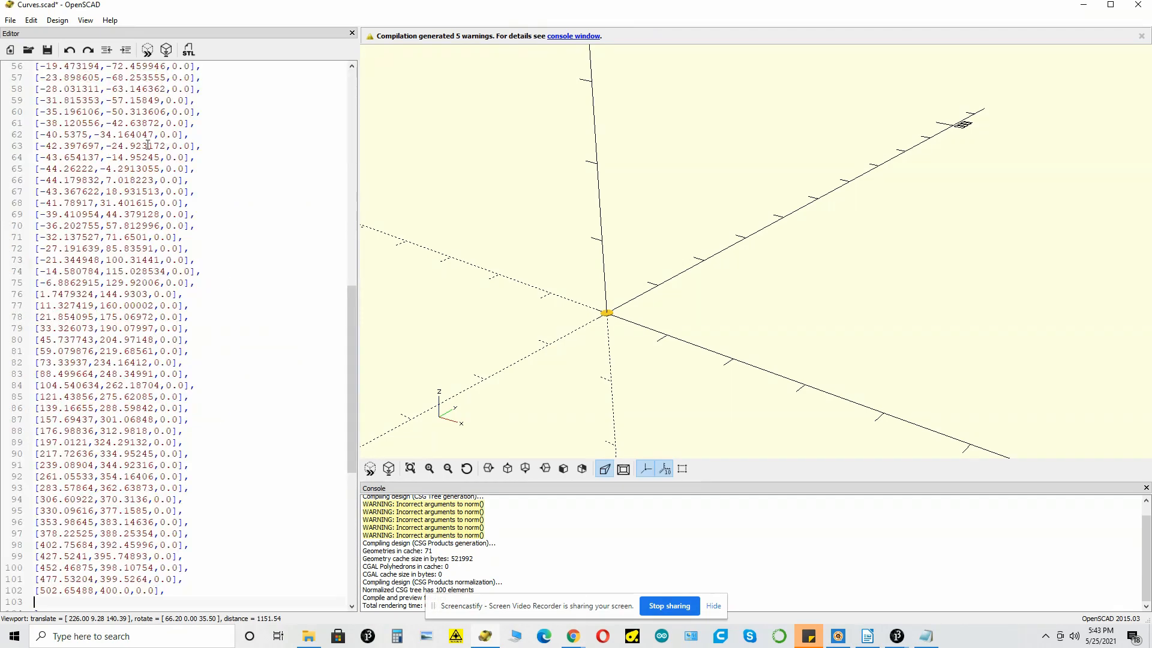
scroll(162, 138, "down", 3)
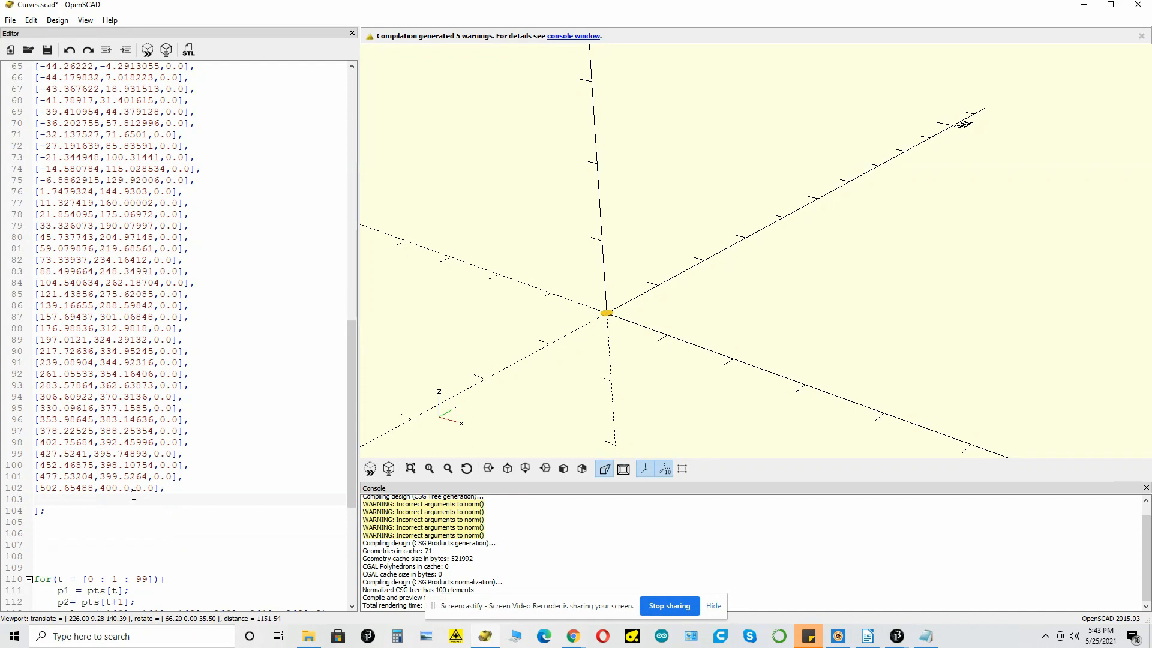
left_click(169, 488)
key("BackSpace")
left_click(371, 470)
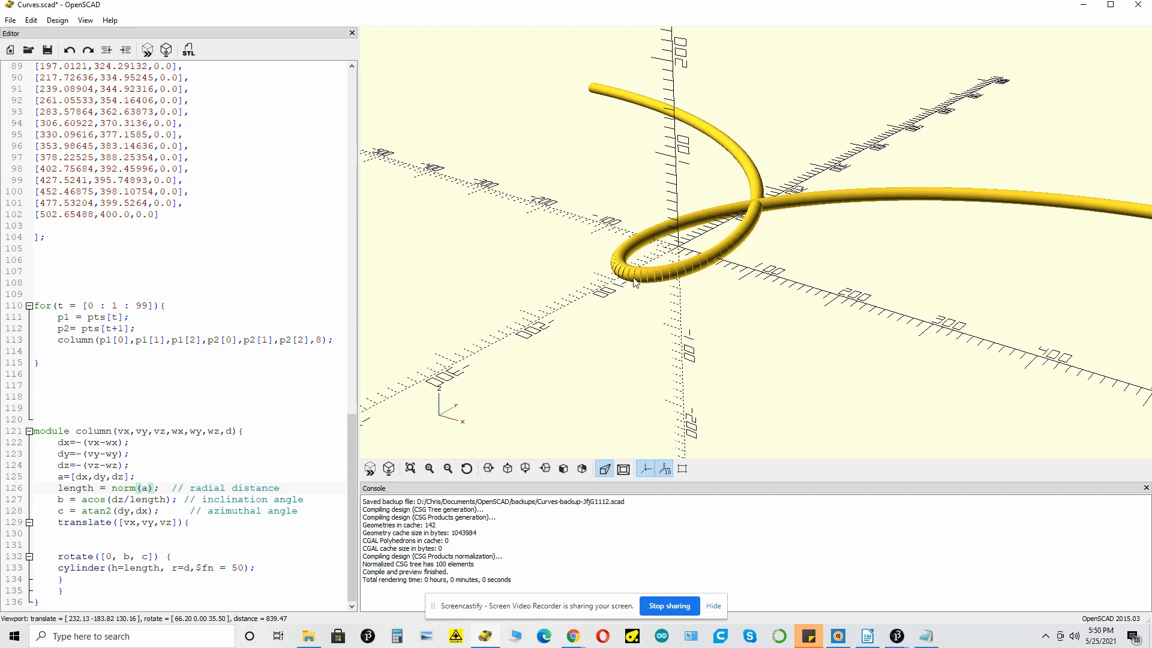
Inspect the gaps at the loop's tight bend, then change the column length to norm(a)+2 and preview the closed gaps
scroll(635, 282, "up", 3)
scroll(634, 282, "up", 5)
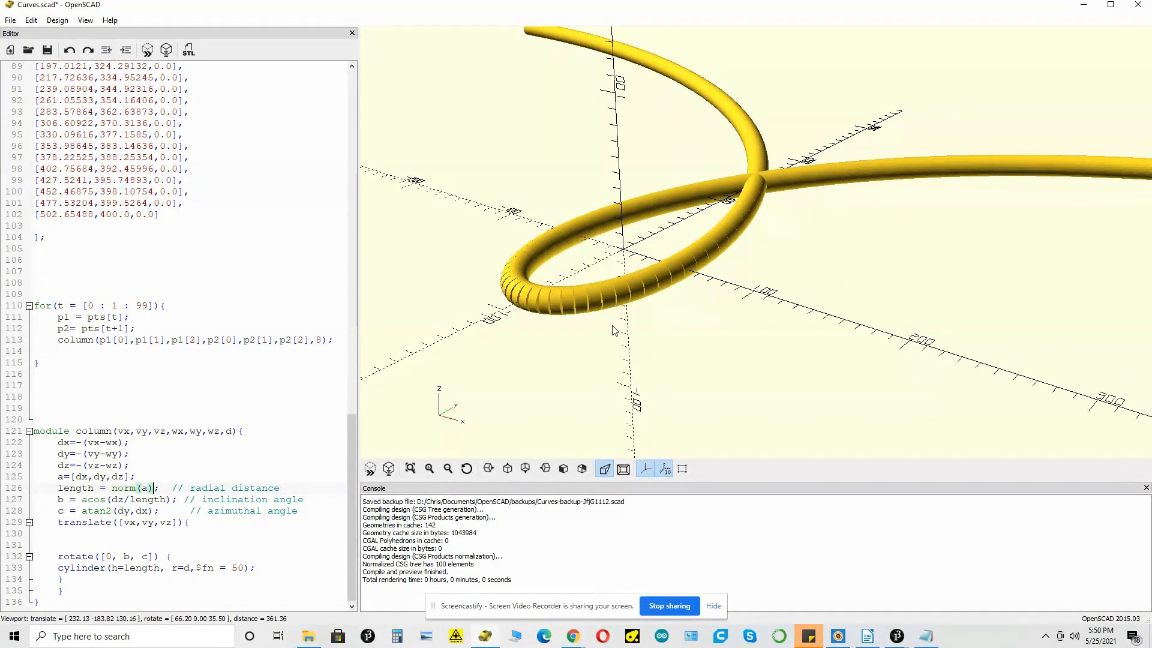
right_click_drag(643, 333, 687, 320)
scroll(687, 319, "up", 5)
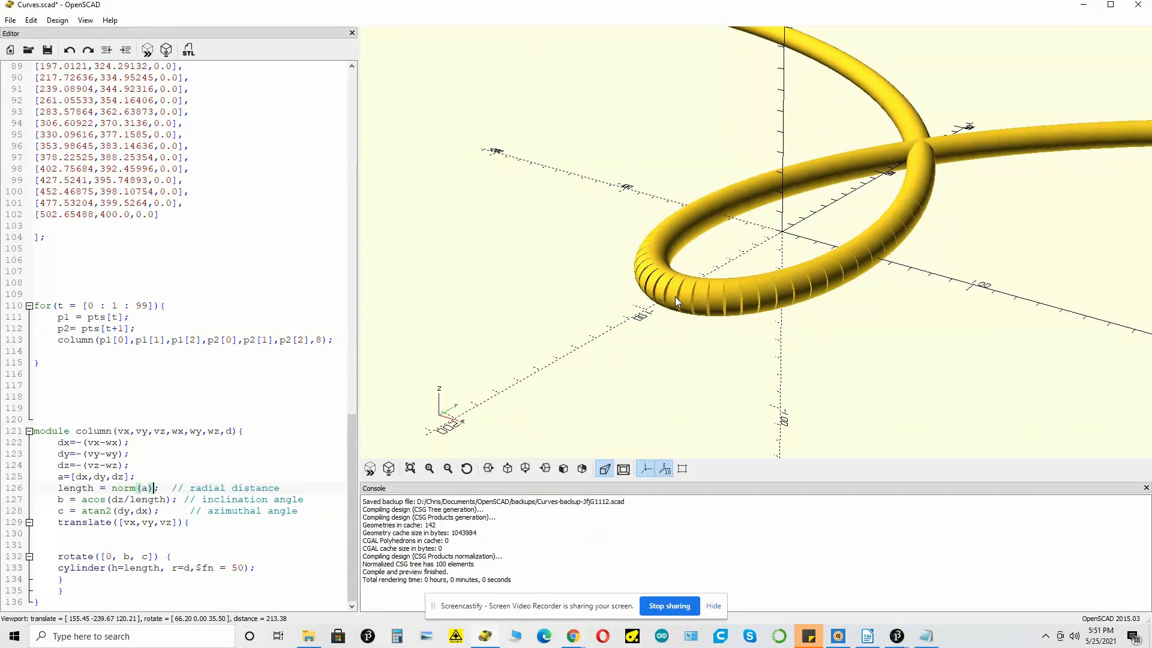
scroll(678, 299, "up", 7)
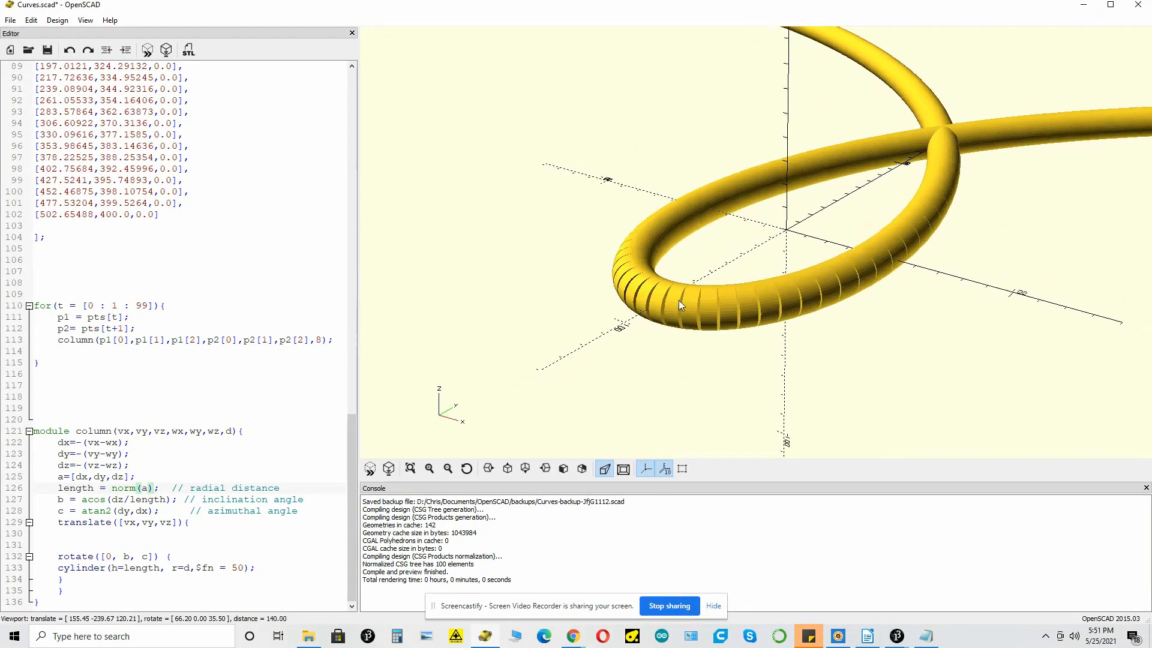
scroll(660, 316, "down", 3)
type("+")
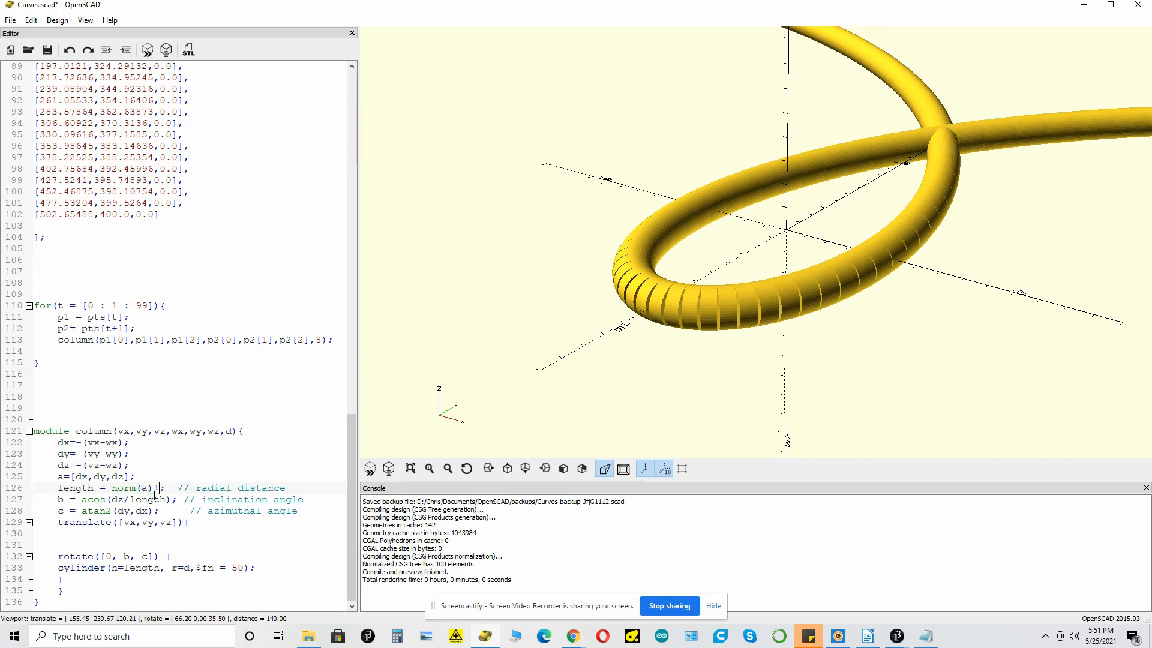
type("2")
left_click(369, 468)
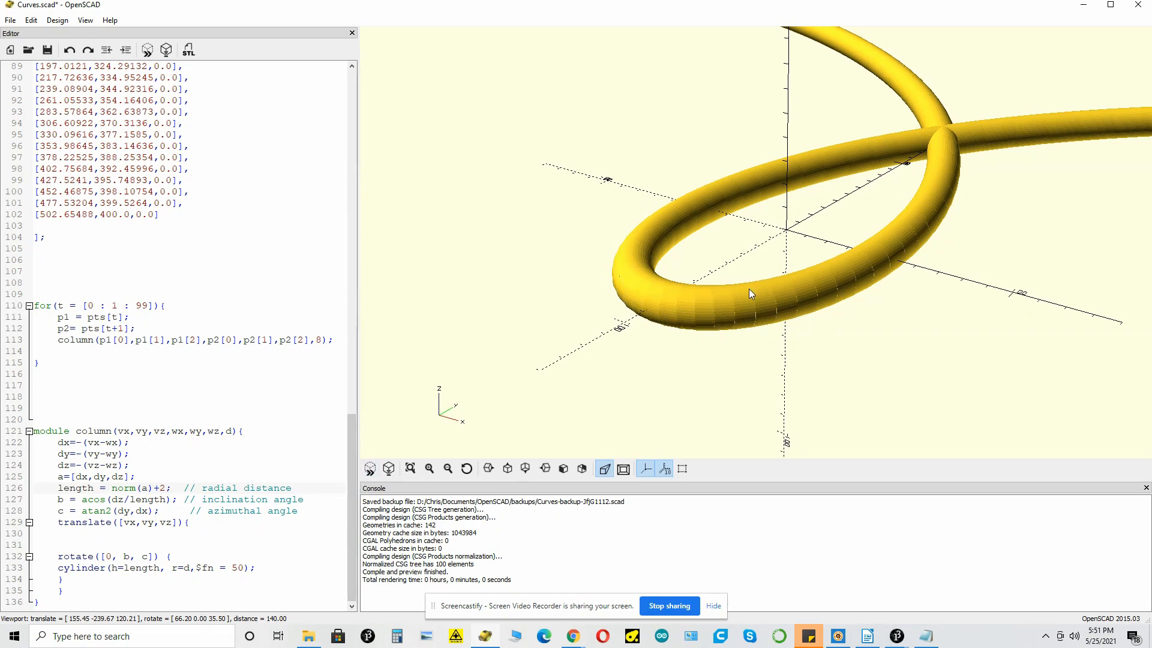
scroll(749, 289, "down", 1)
scroll(749, 289, "down", 2)
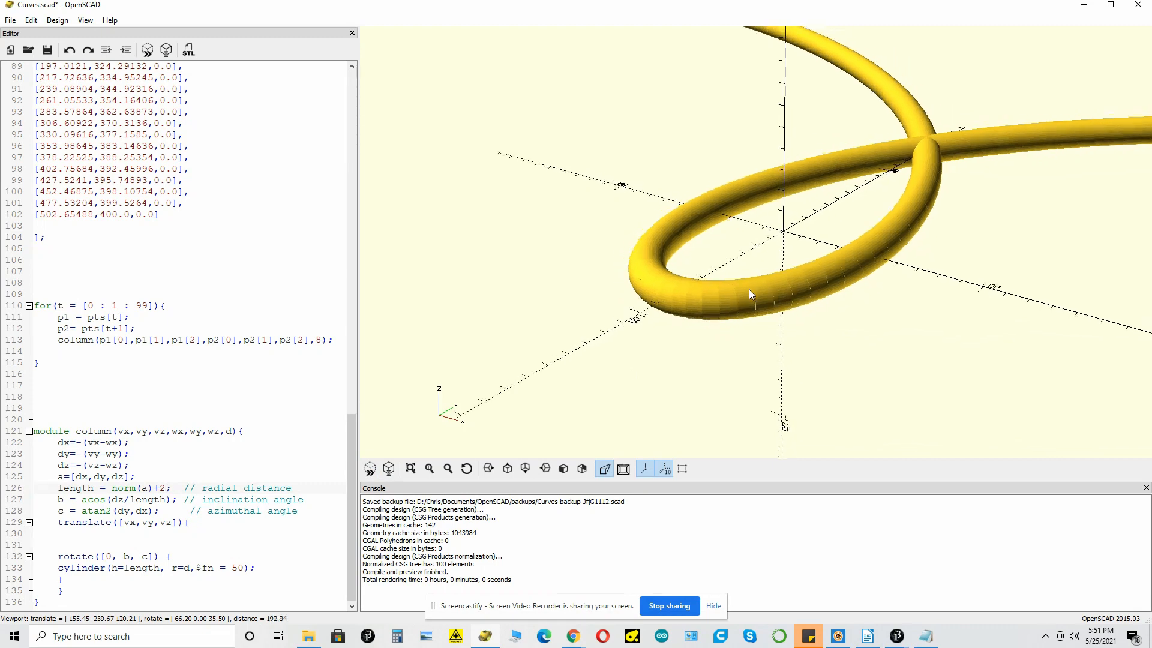
scroll(749, 289, "down", 4)
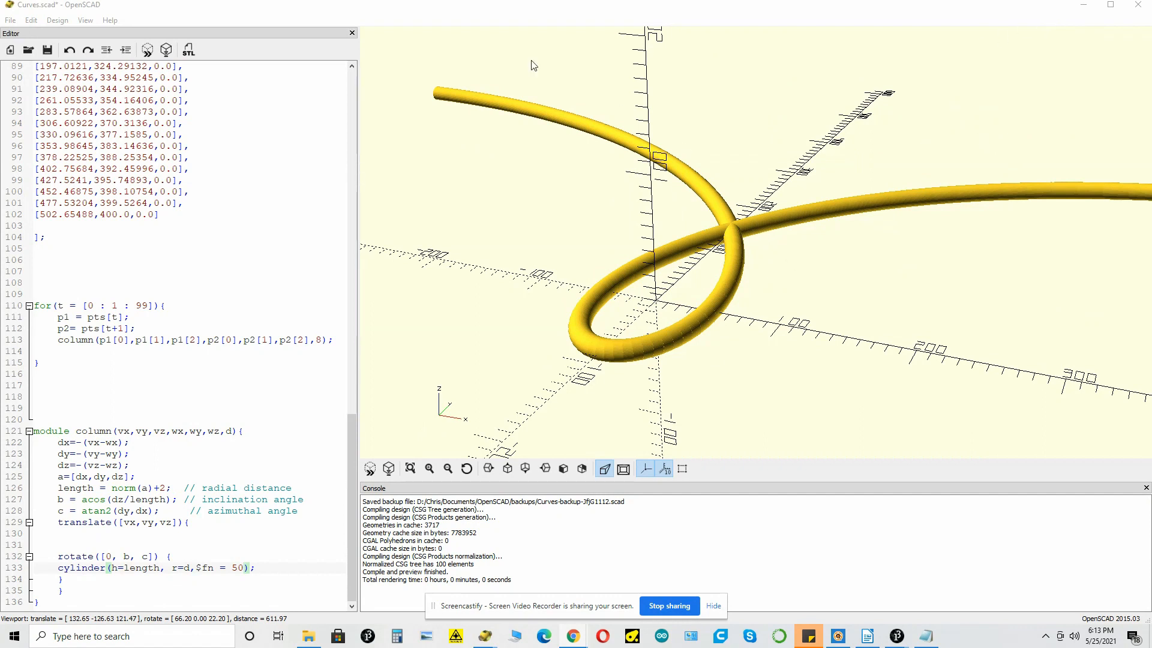
Maximize the Curves.scad window
left_click(311, 160)
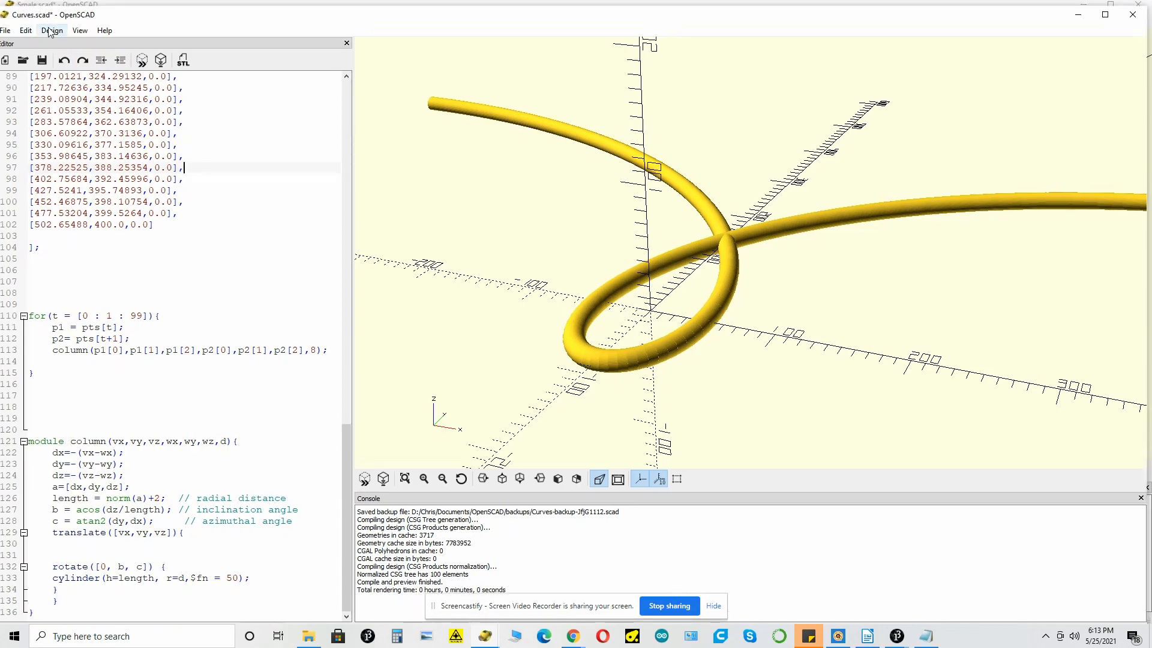
left_click_drag(64, 7, 90, 1)
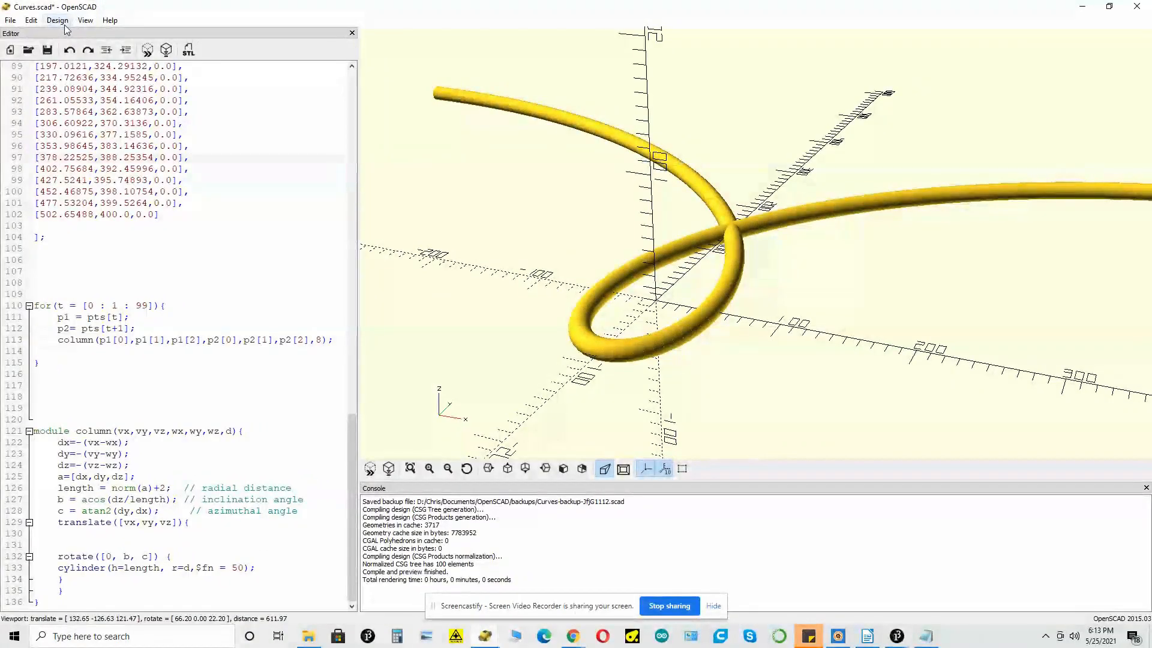
left_click(57, 20)
left_click(51, 61)
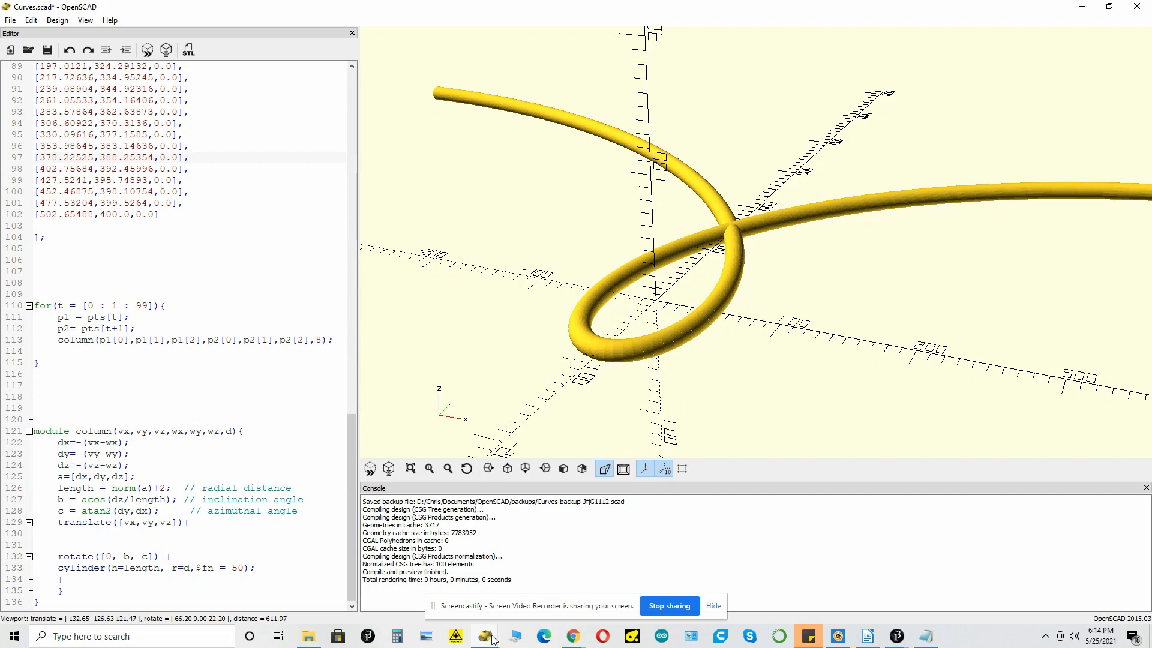
Switch to the Smale.scad window and examine its swept curve and for loop code from several angles
mouse_move(486, 641)
left_click(542, 582)
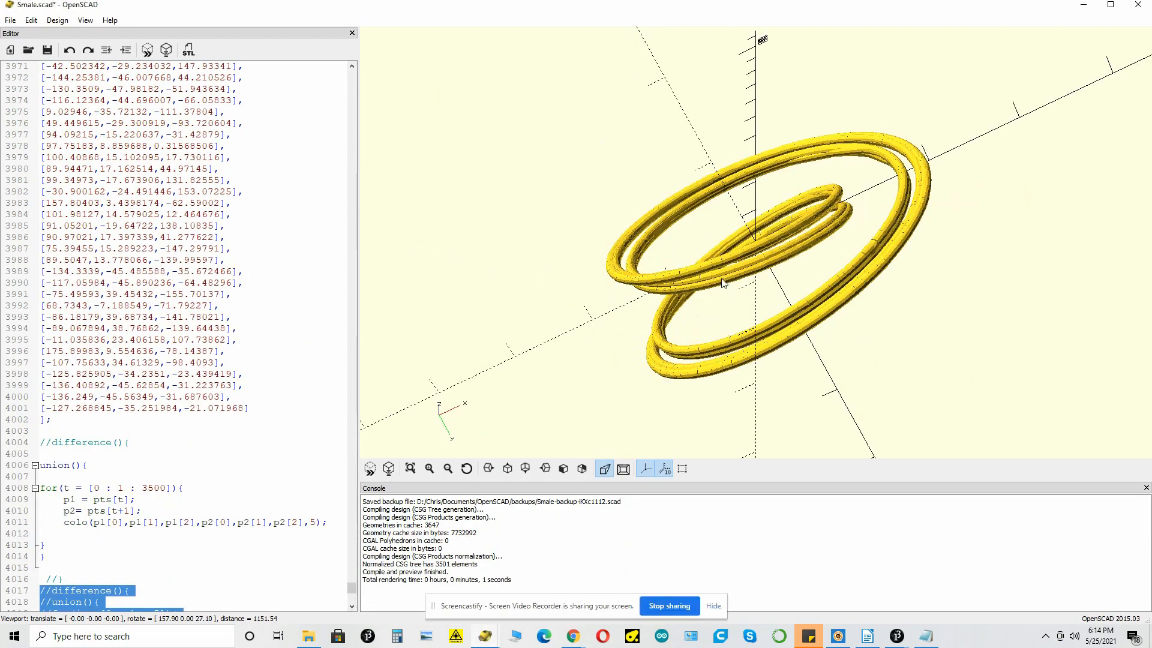
left_click_drag(768, 214, 822, 206)
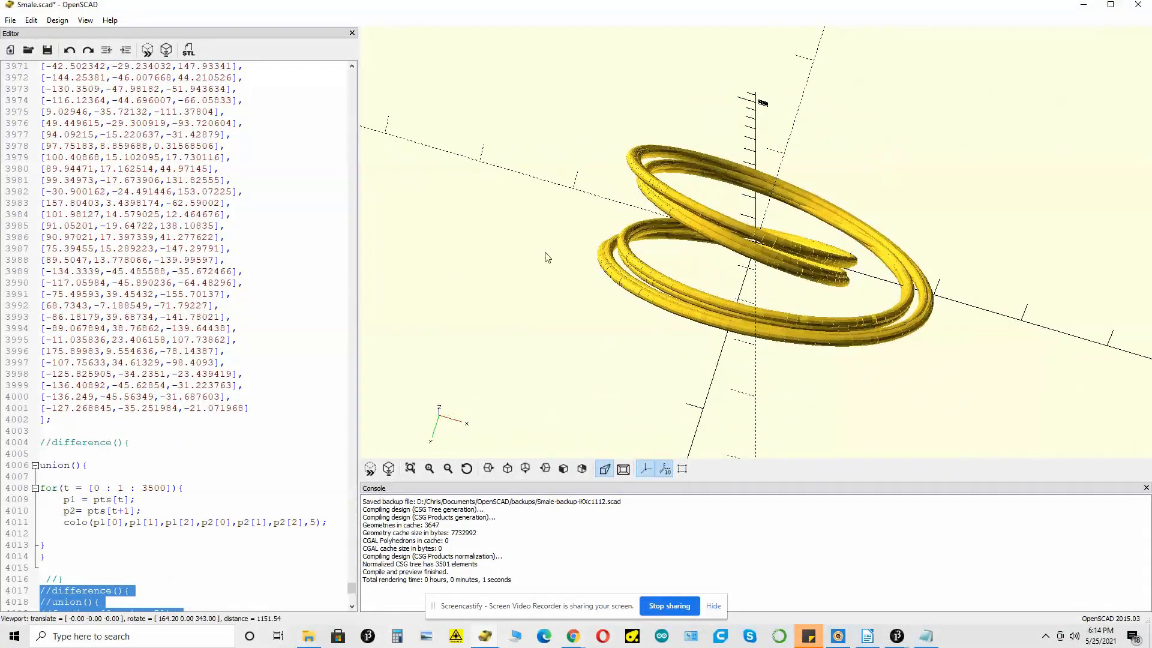
scroll(36, 433, "up", 1)
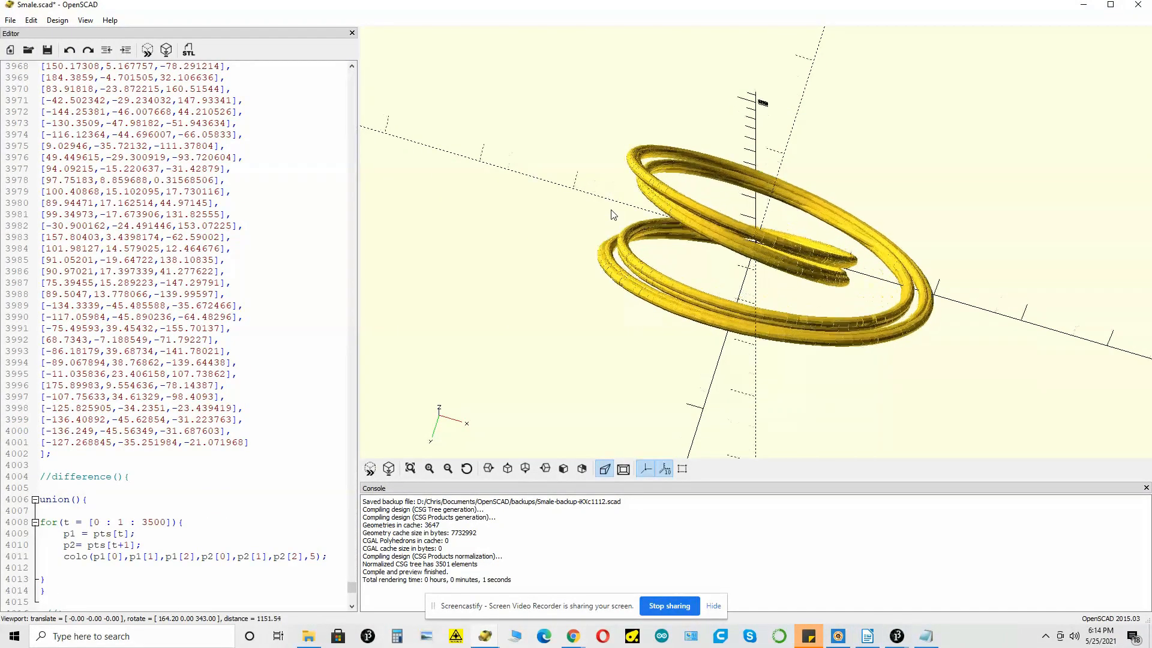
scroll(746, 235, "up", 3)
left_click_drag(746, 235, 770, 238)
scroll(840, 245, "down", 3)
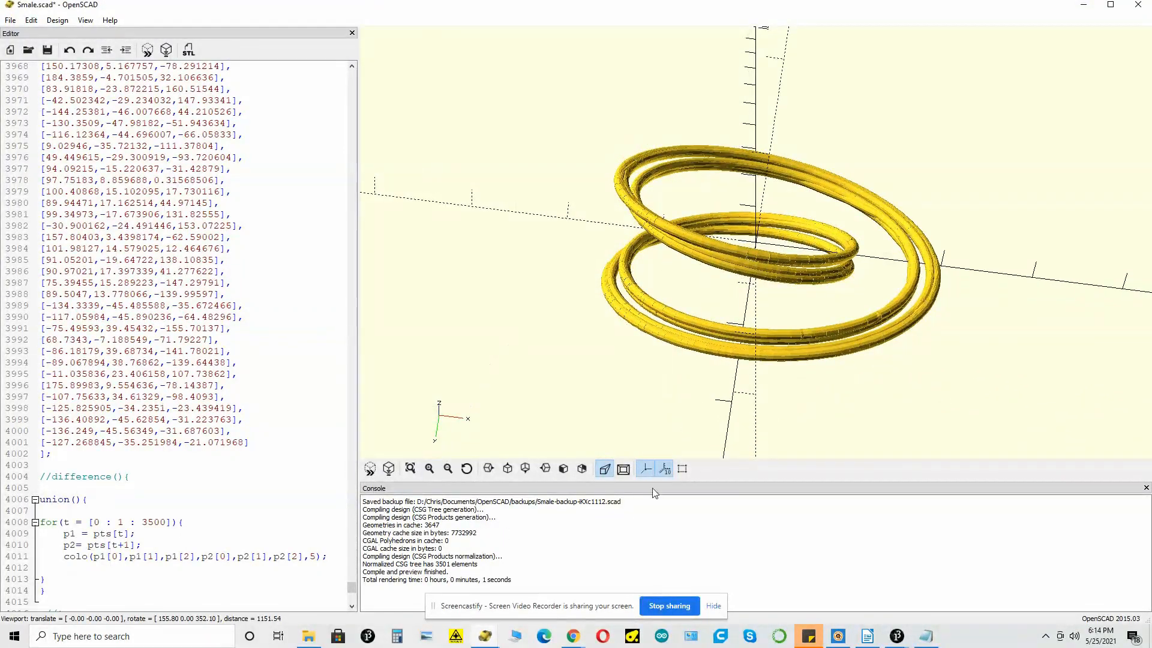
left_click_drag(817, 203, 749, 256)
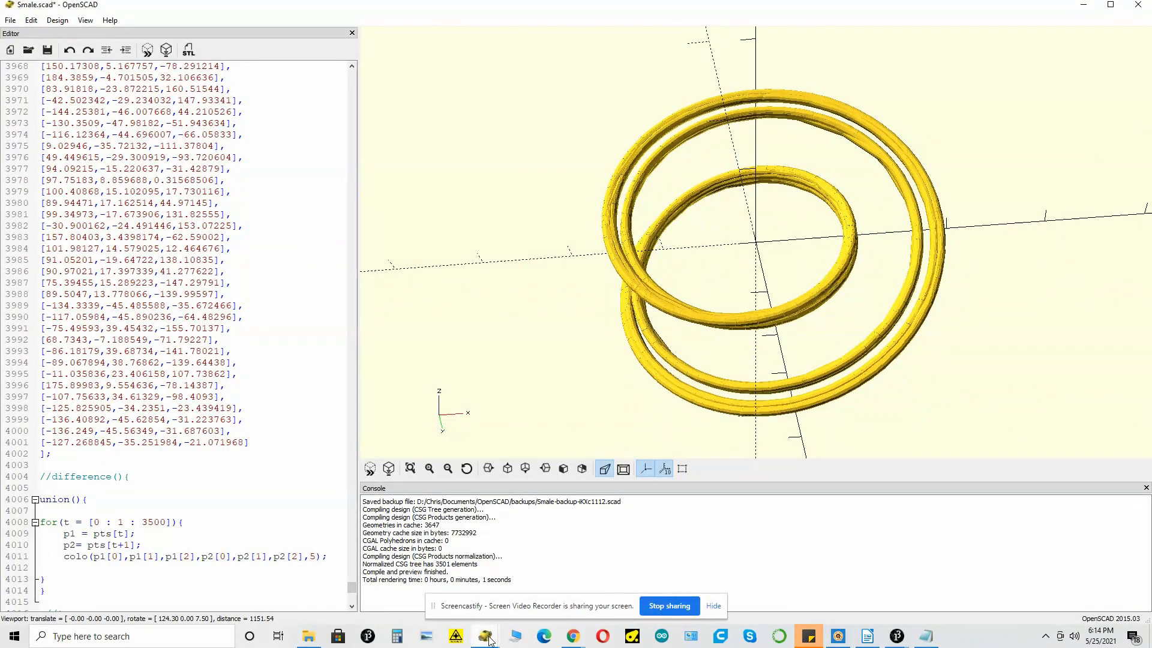
Return to Curves.scad and preview the sweep with the cylinder's $fn set to 4
mouse_move(489, 640)
left_click(420, 576)
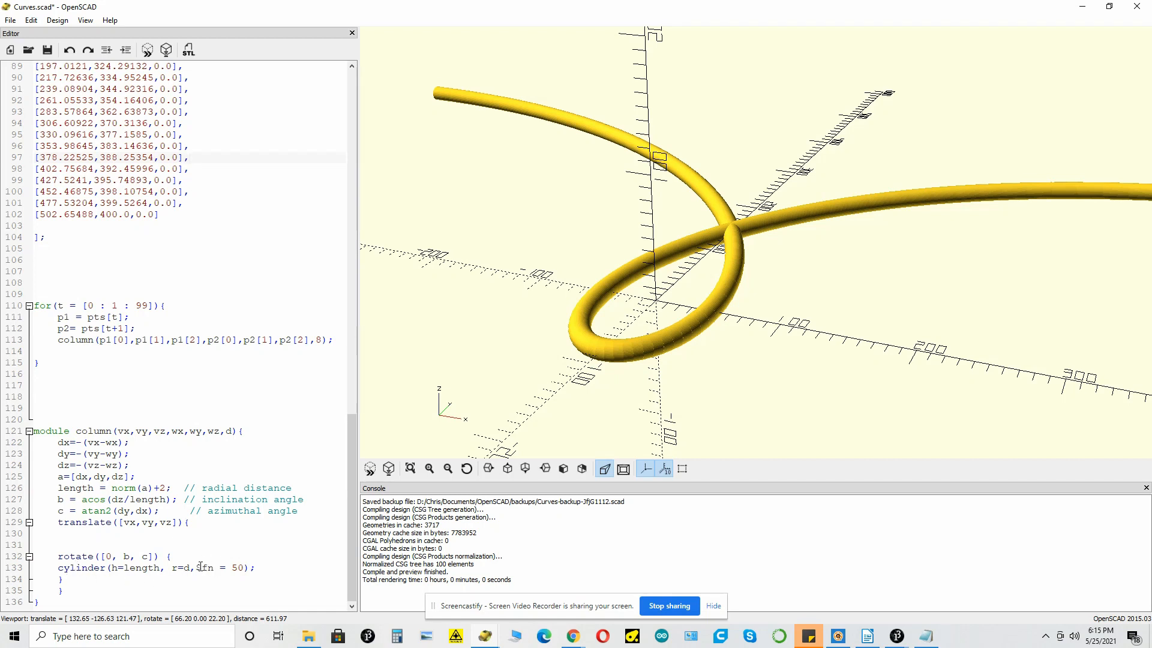
left_click(229, 568)
double_click(236, 567)
type("4")
mouse_move(774, 333)
left_mouse_down()
mouse_move(792, 309)
mouse_move(761, 326)
mouse_move(772, 327)
left_mouse_up()
Set the cylinder's $fn to 6 and preview the sweep with a hexagonal cross-section
key("BackSpace")
type("6")
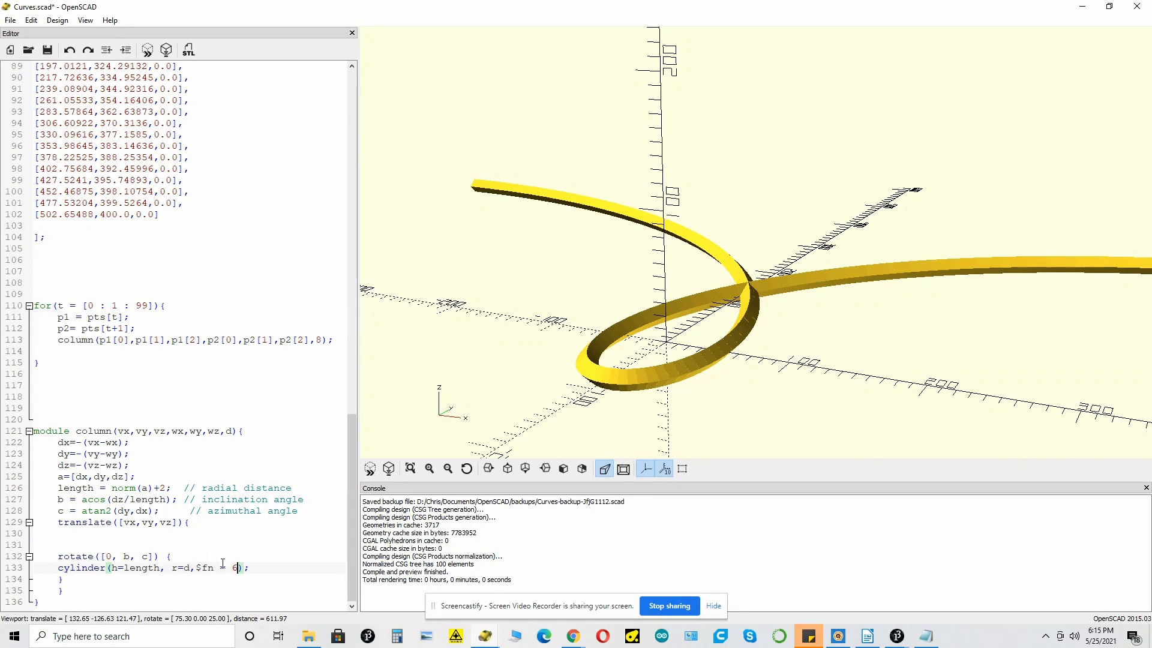
left_click(370, 471)
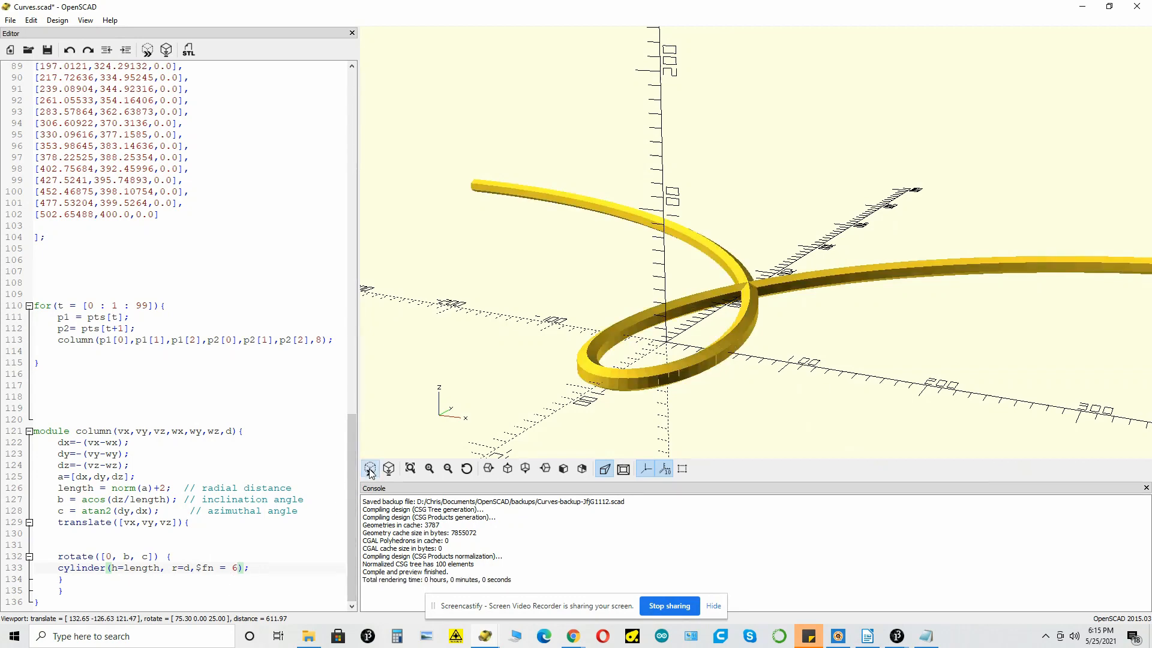
mouse_move(612, 400)
left_mouse_down()
mouse_move(623, 417)
mouse_move(619, 405)
left_mouse_up()
Set the cylinder's $fn back to 50 and preview the sweep with a round cross-section
key("BackSpace")
type("50")
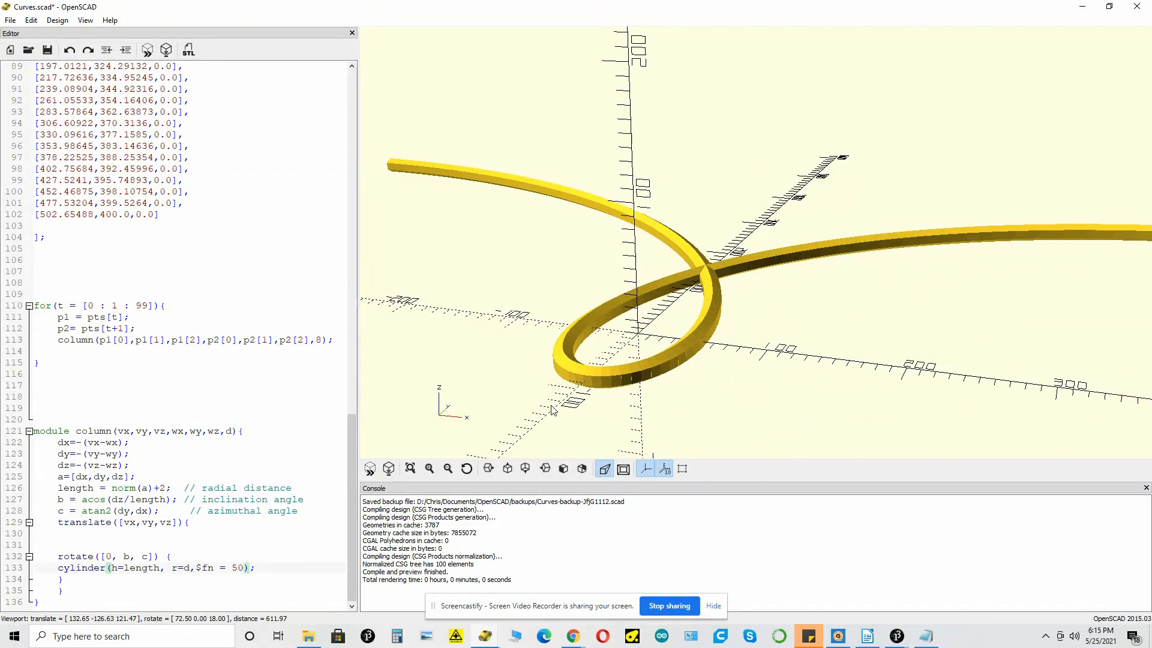
left_click(370, 470)
left_click_drag(601, 398, 601, 395)
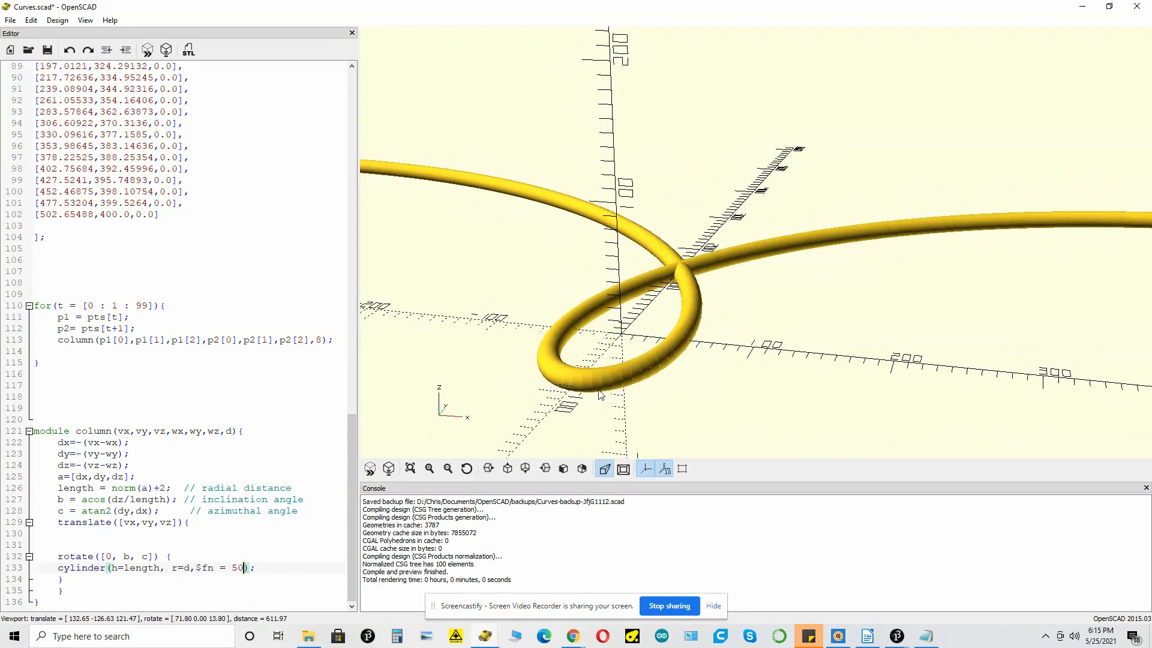